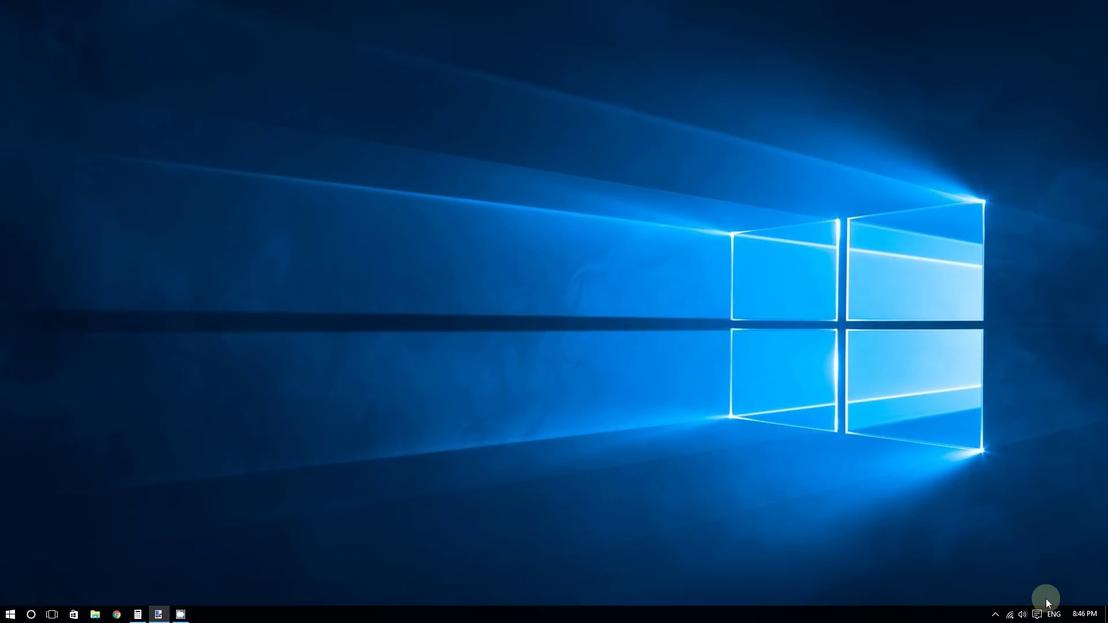
- Open the system's list of recording devices and move the Sound window higher on the desktop
right_click(1022, 615)
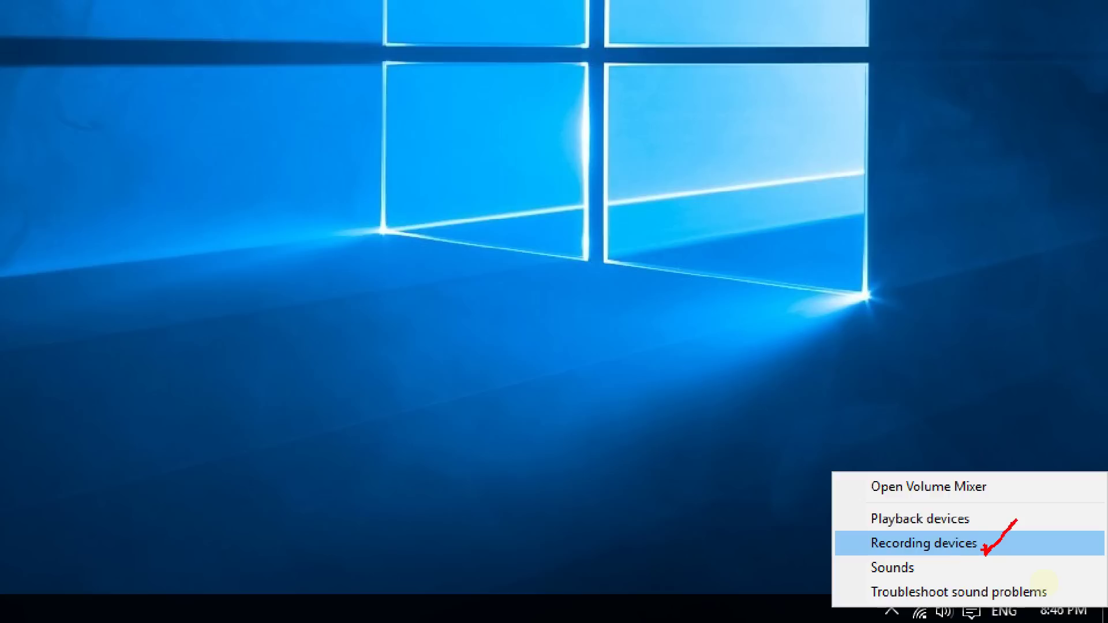
left_click(854, 541)
left_click_drag(280, 147, 329, 97)
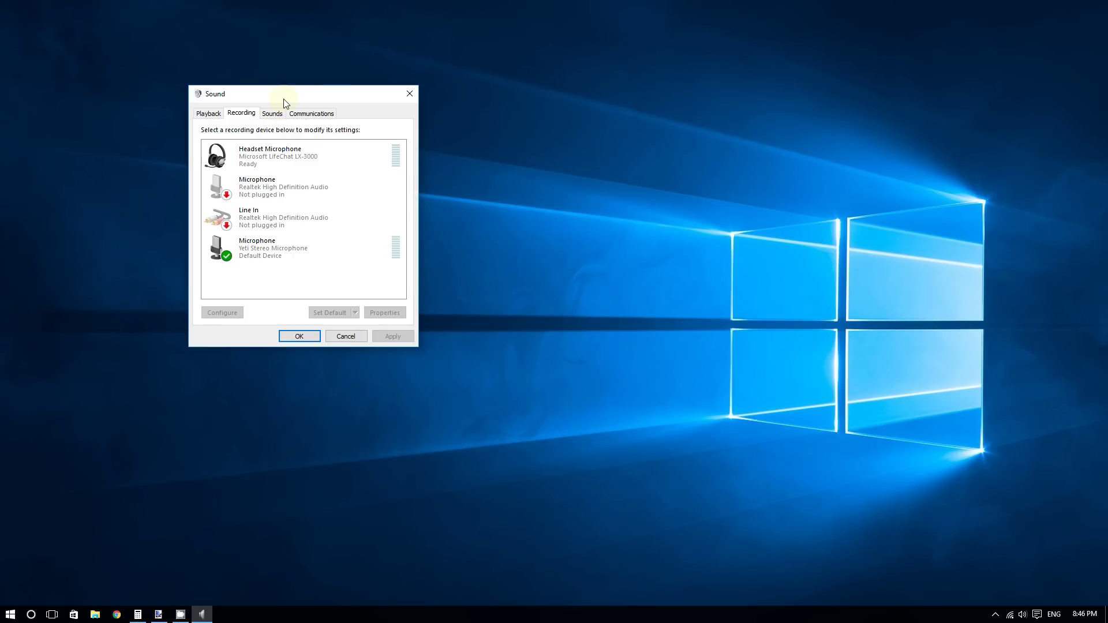
left_click_drag(283, 100, 287, 75)
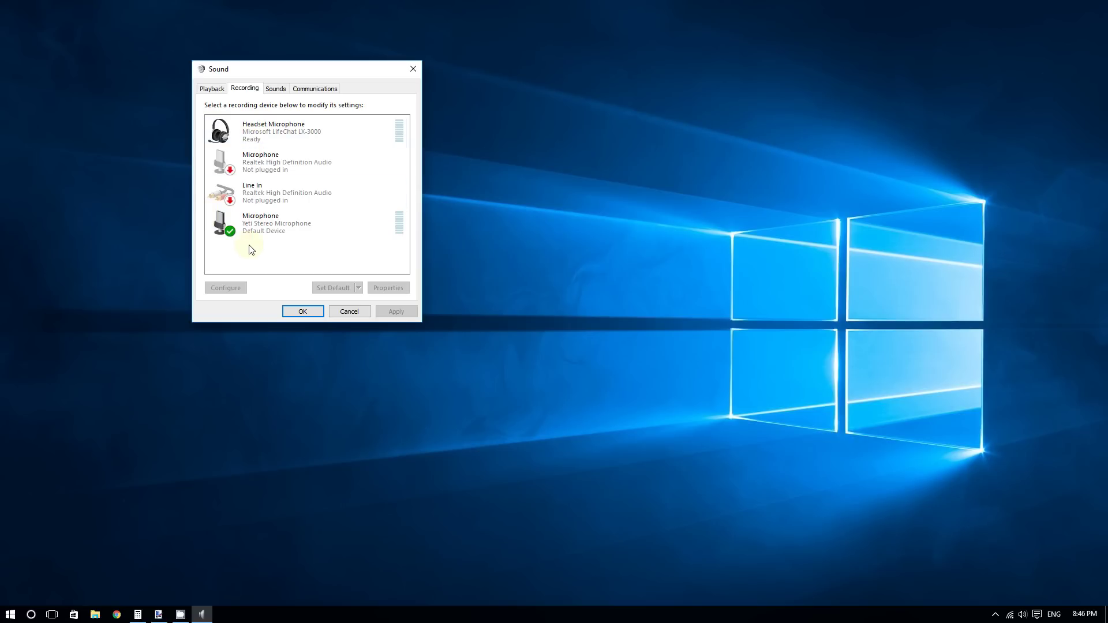
- Show disabled devices in the recording list and enable the Stereo Mix device
right_click(268, 249)
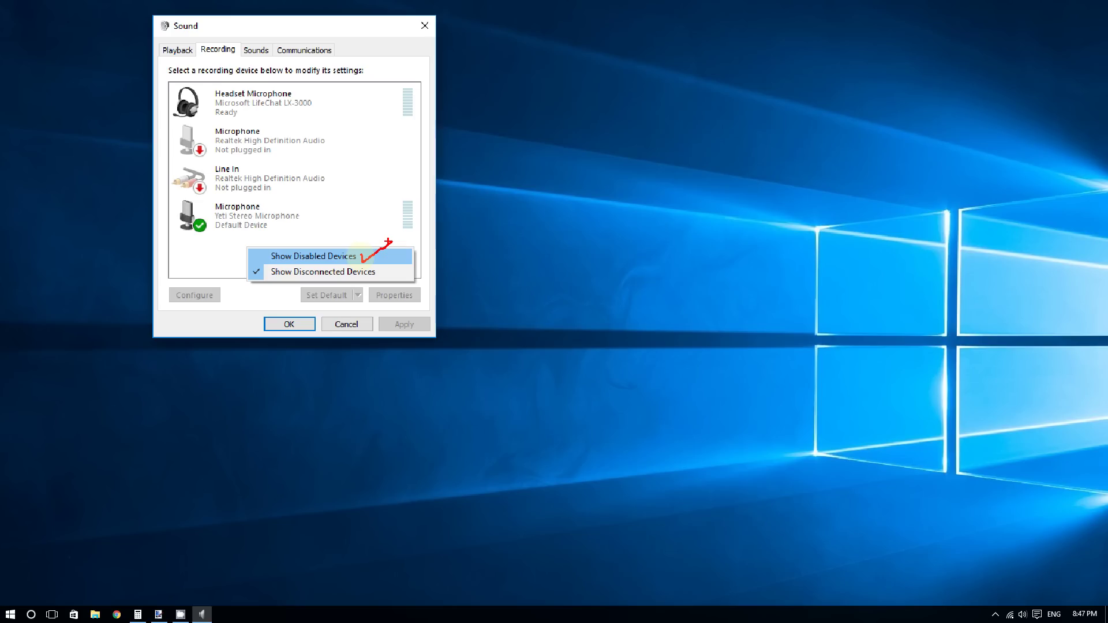
left_click(347, 255)
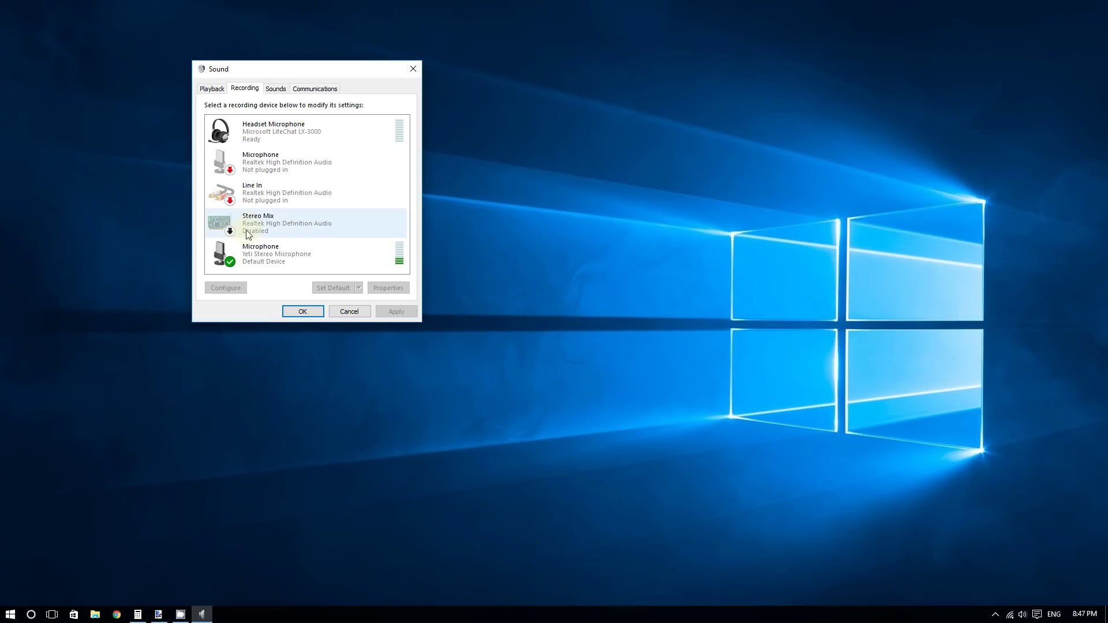
right_click(251, 230)
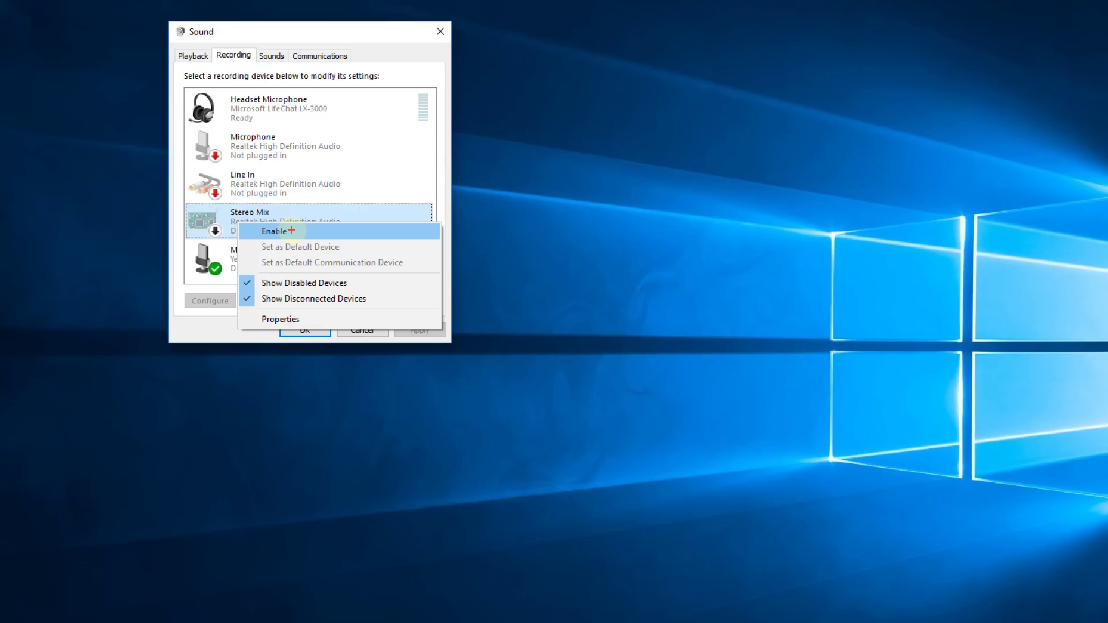
left_click(292, 232)
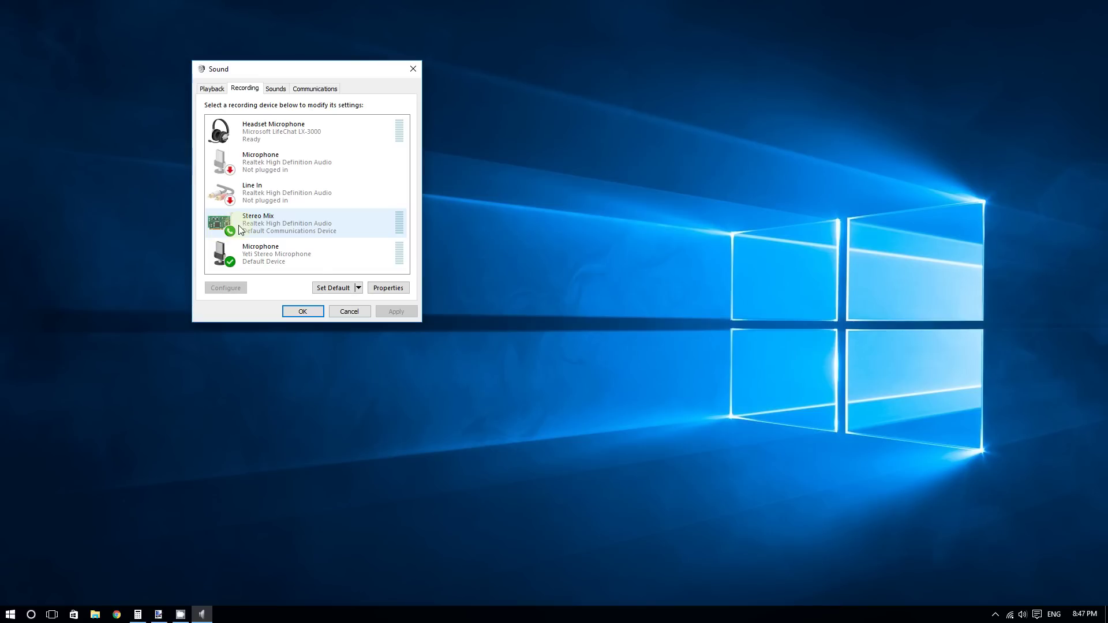
- Disable Stereo Mix, hide disabled devices from the recording list, and close the Sound window
right_click(276, 225)
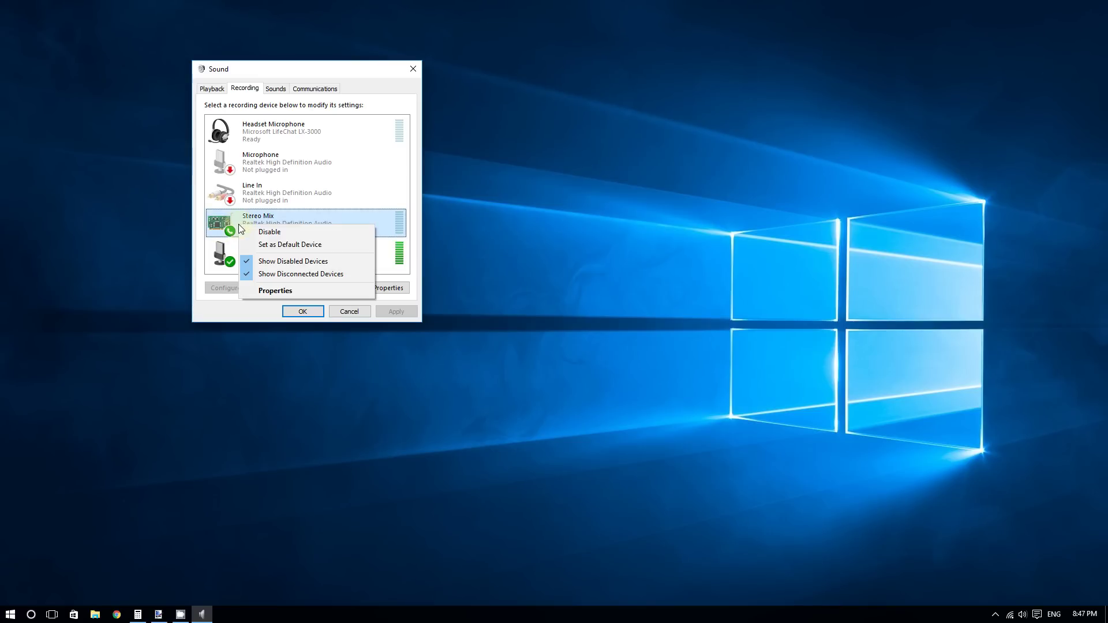
left_click(269, 233)
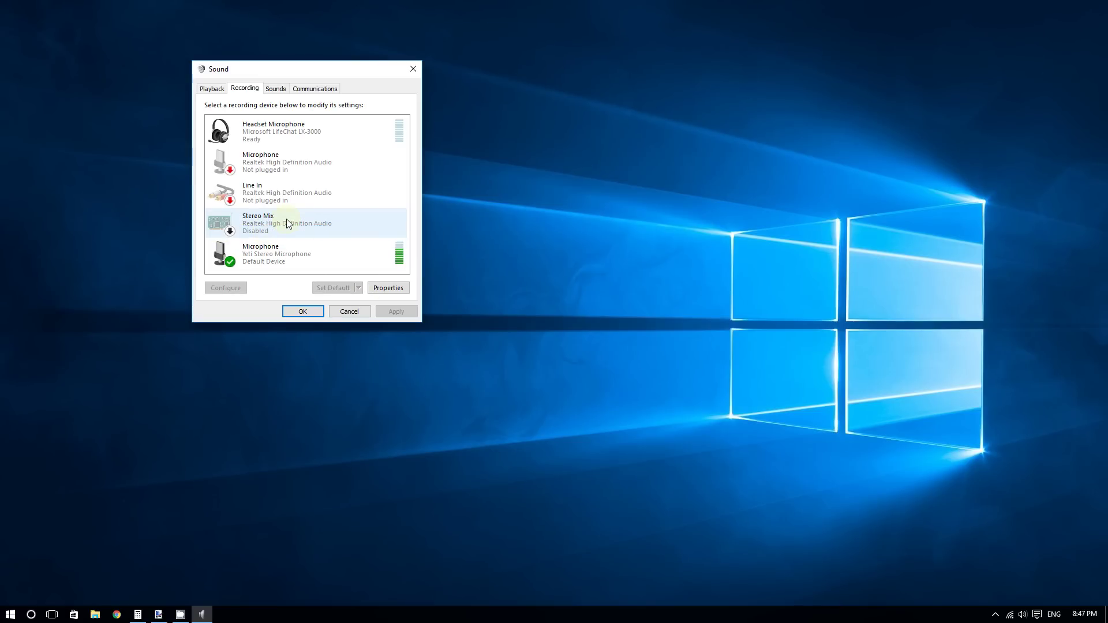
right_click(287, 220)
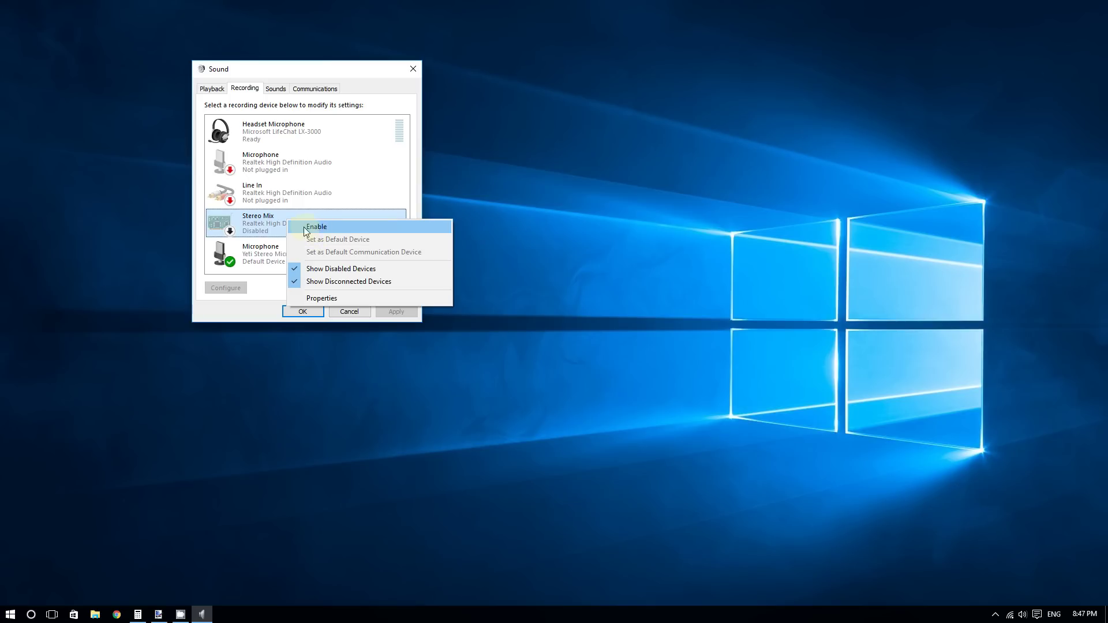
left_click(321, 268)
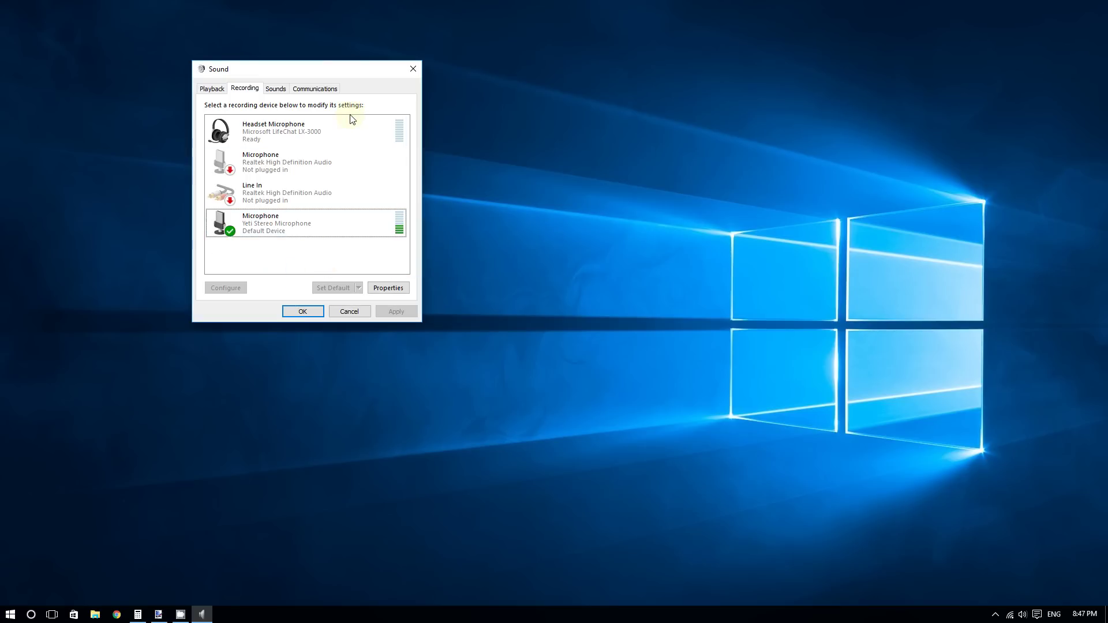
left_click(414, 69)
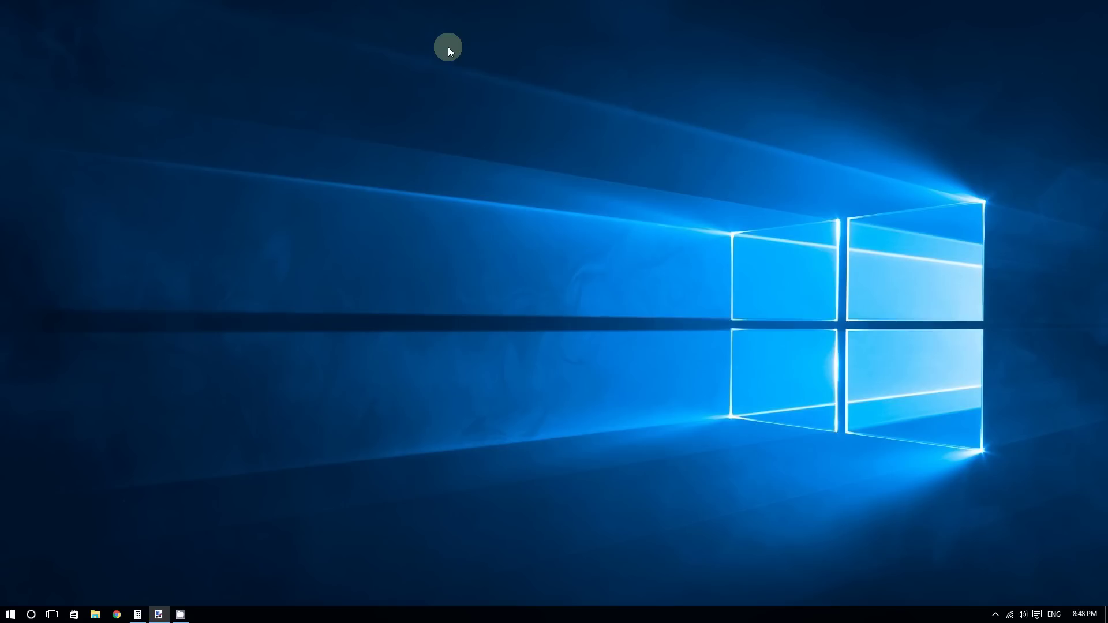
- Switch to Chrome and go to google.com
left_click(116, 613)
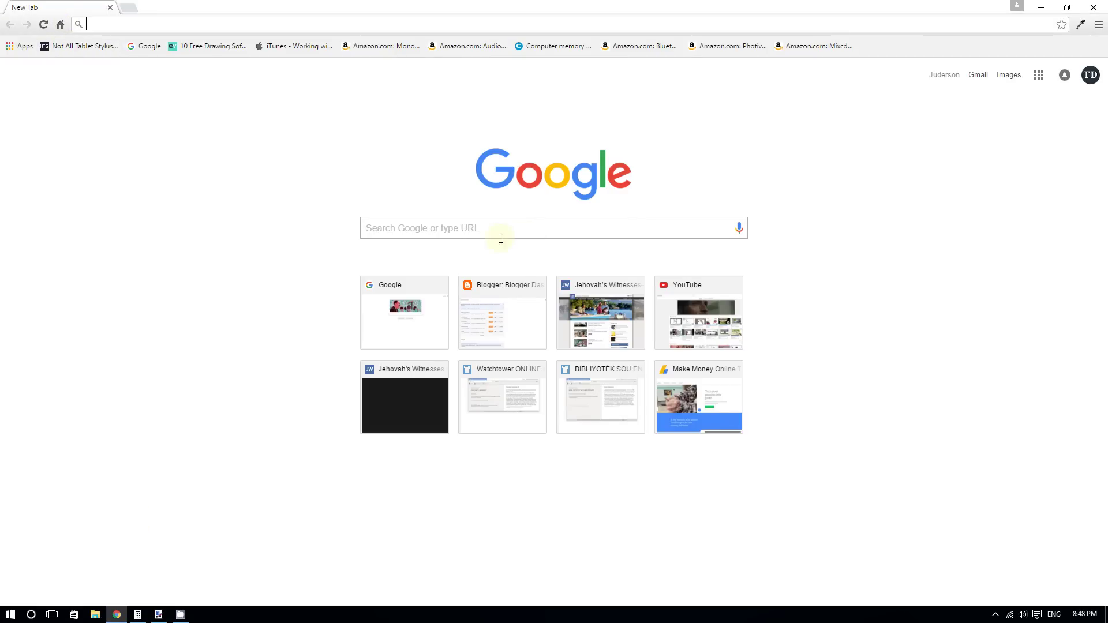
type("googler")
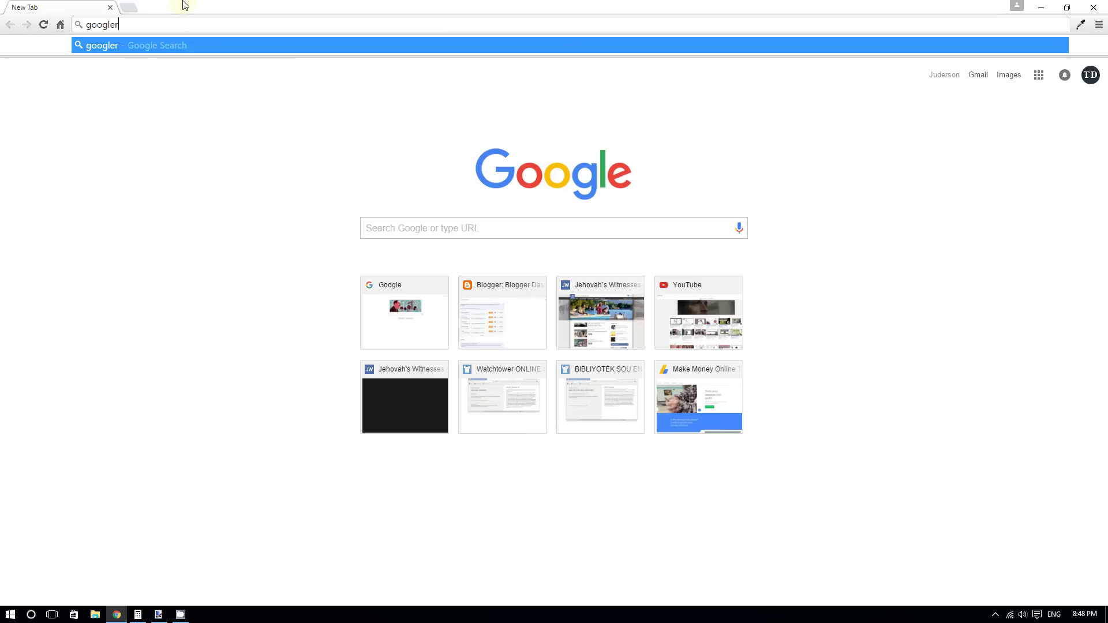
key("BackSpace")
type(".")
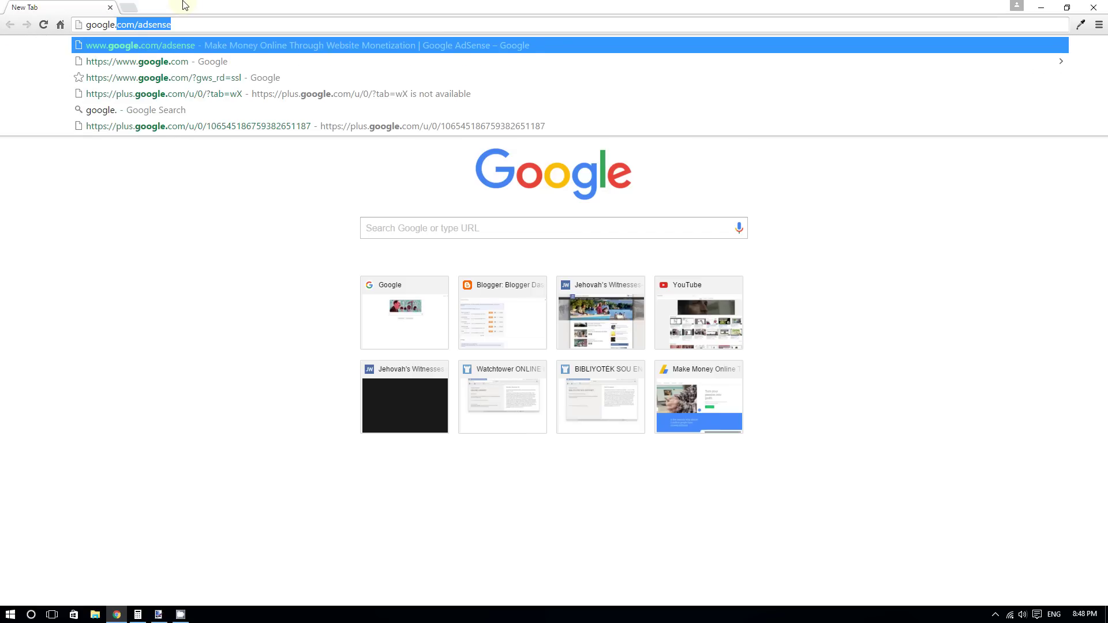
type("com")
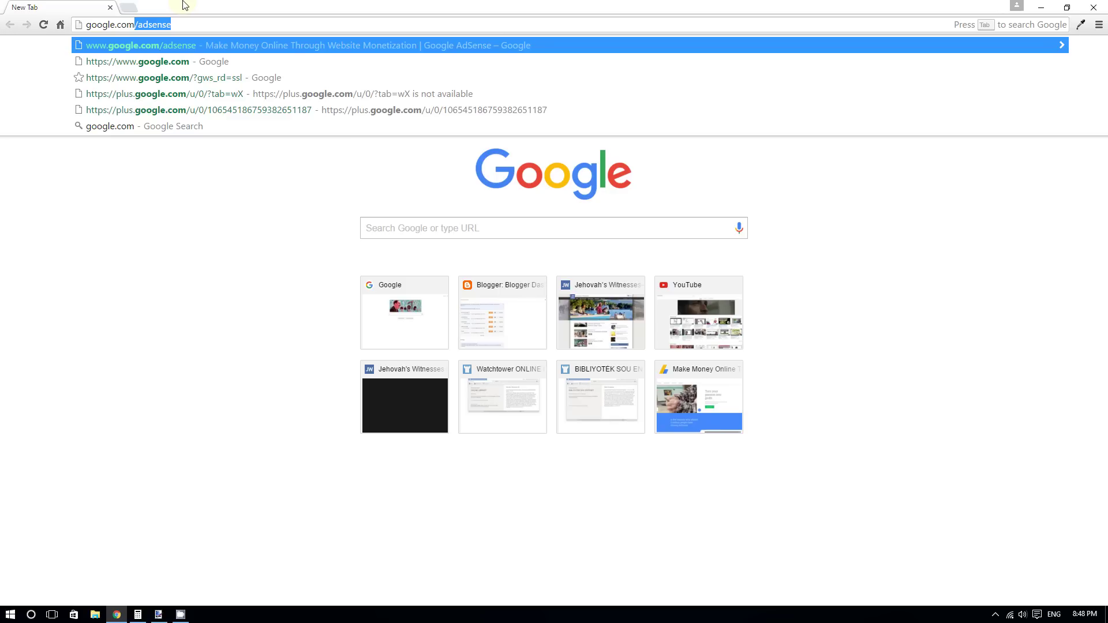
type("\\")
key("BackSpace")
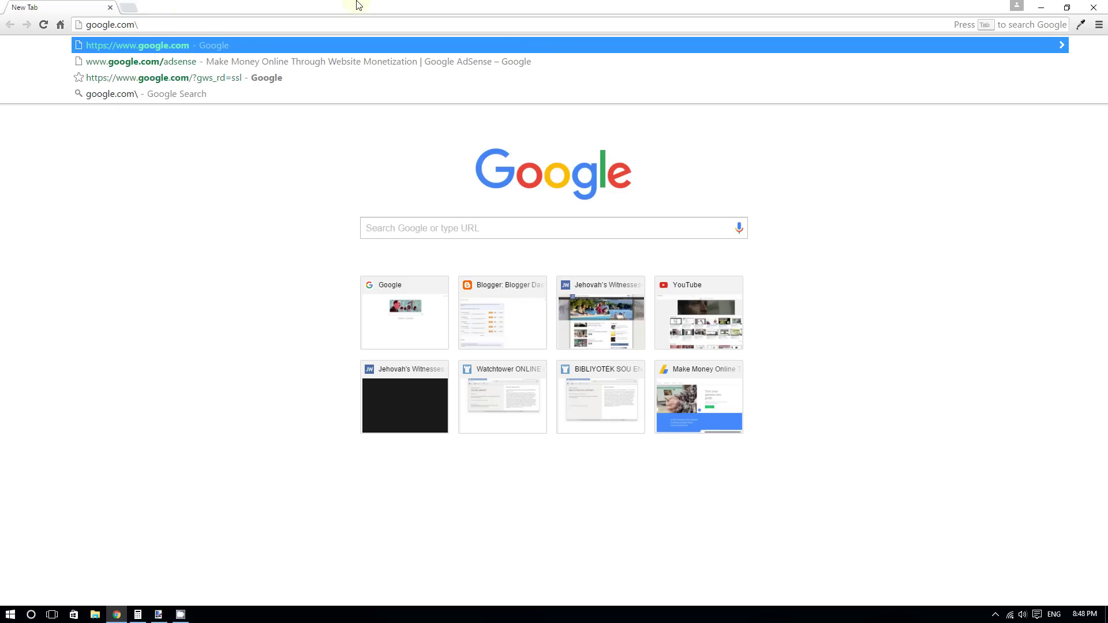
key("Return")
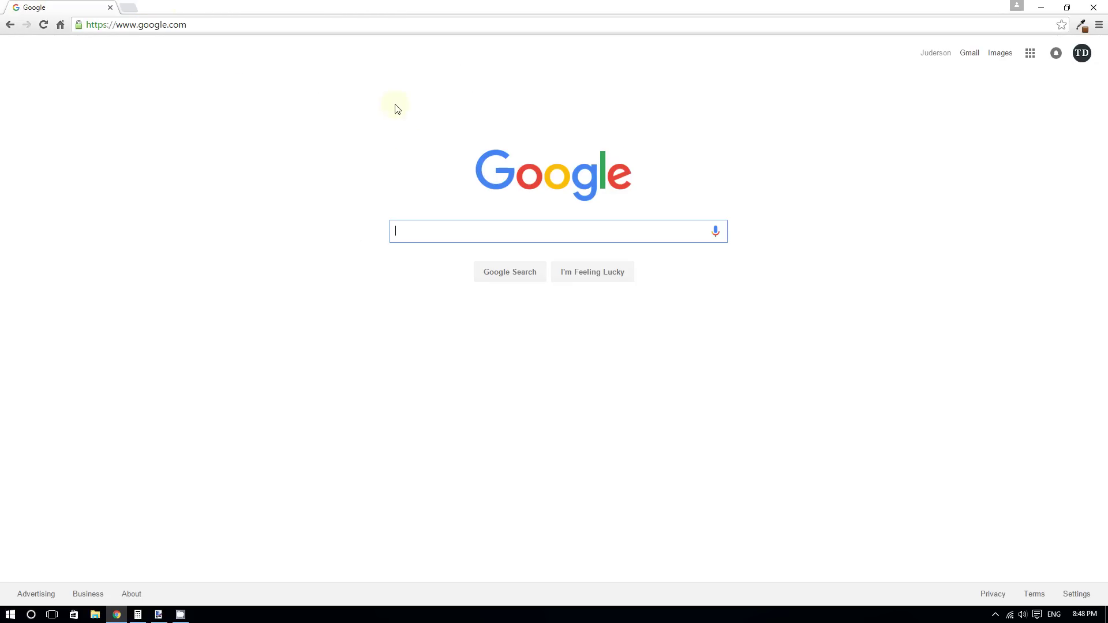
type("realtek")
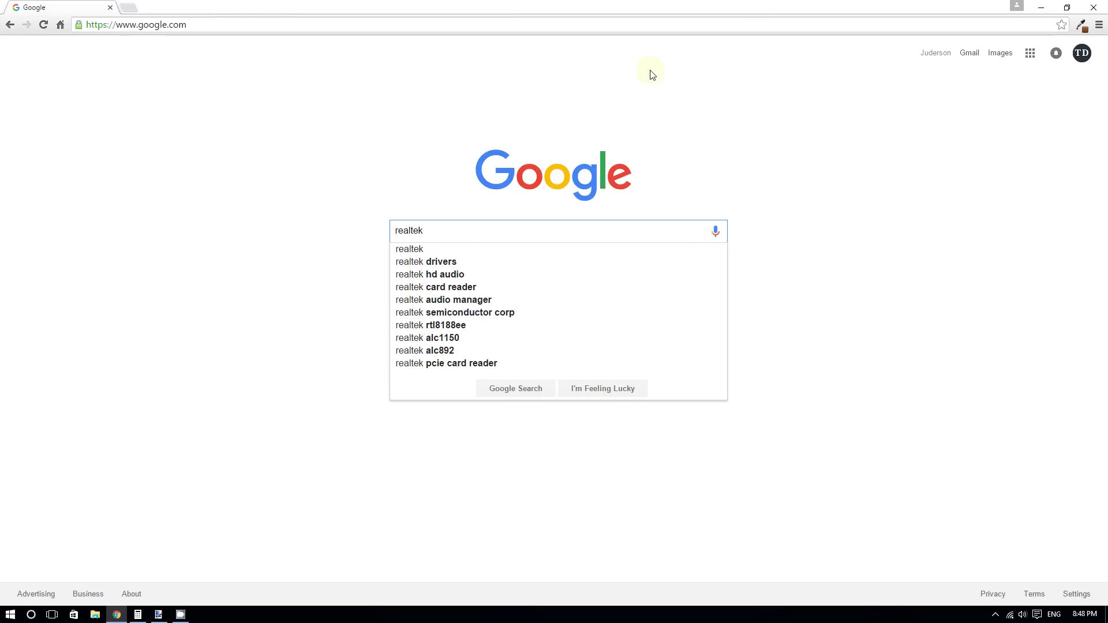
key("Escape")
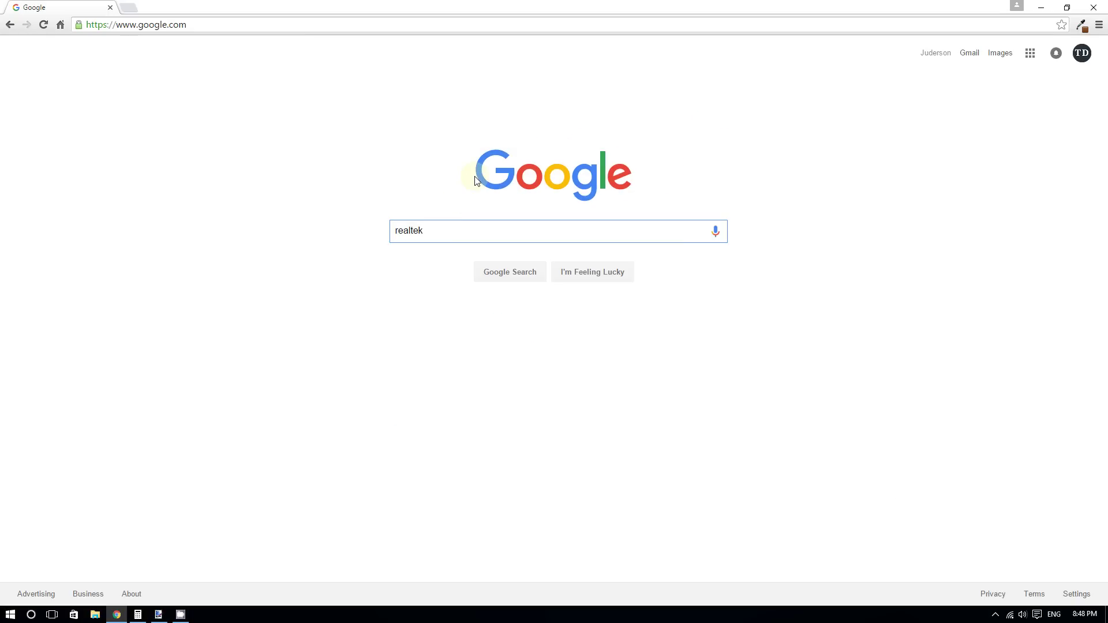
key("Return")
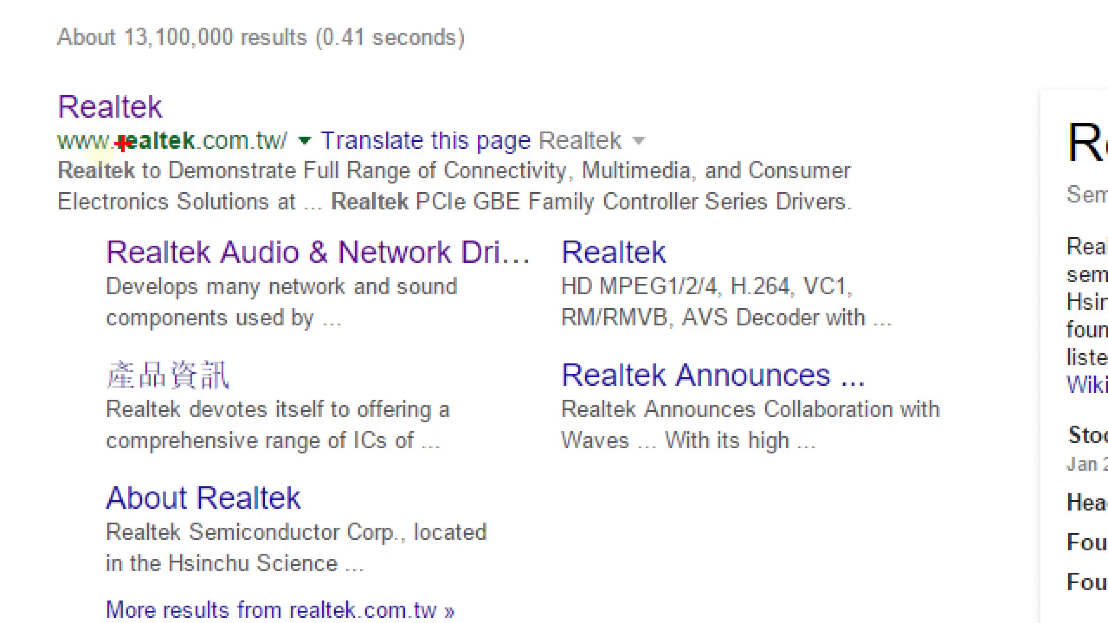
left_click_drag(119, 152, 299, 146)
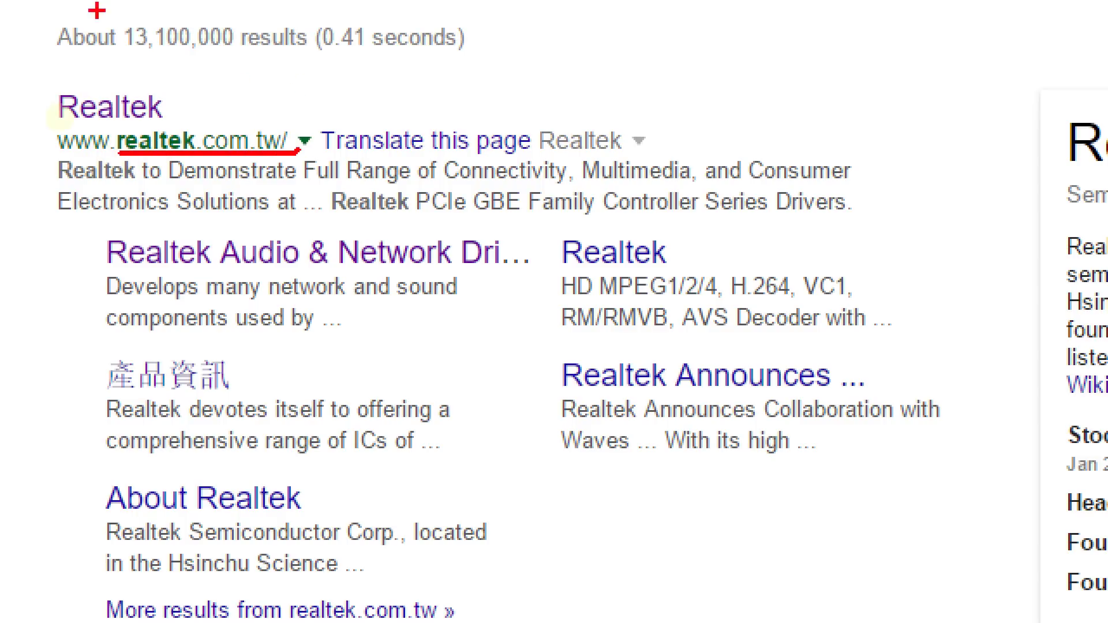
left_click(147, 111)
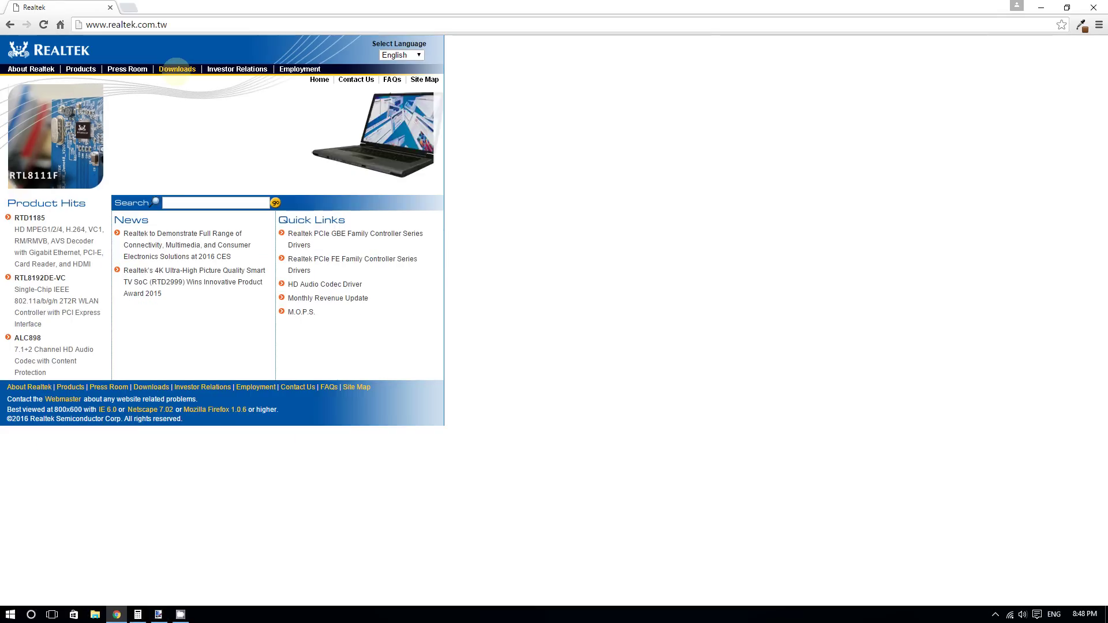
- Open the High Definition Audio Codecs (Software) download on the Realtek site and accept the terms to reach the driver list
left_click(176, 70)
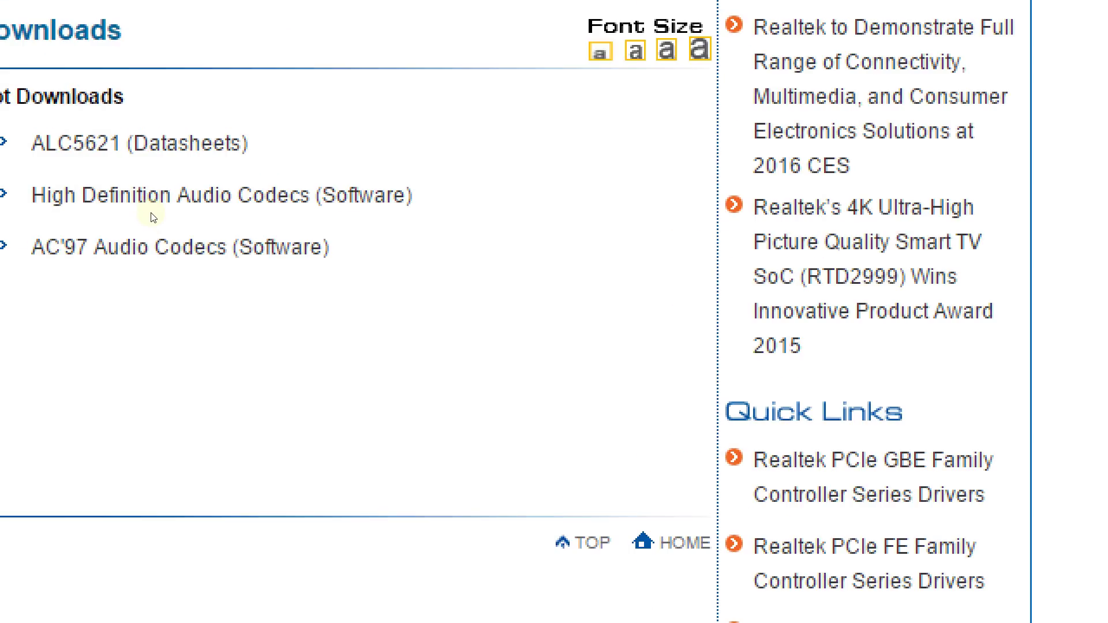
left_click(201, 213)
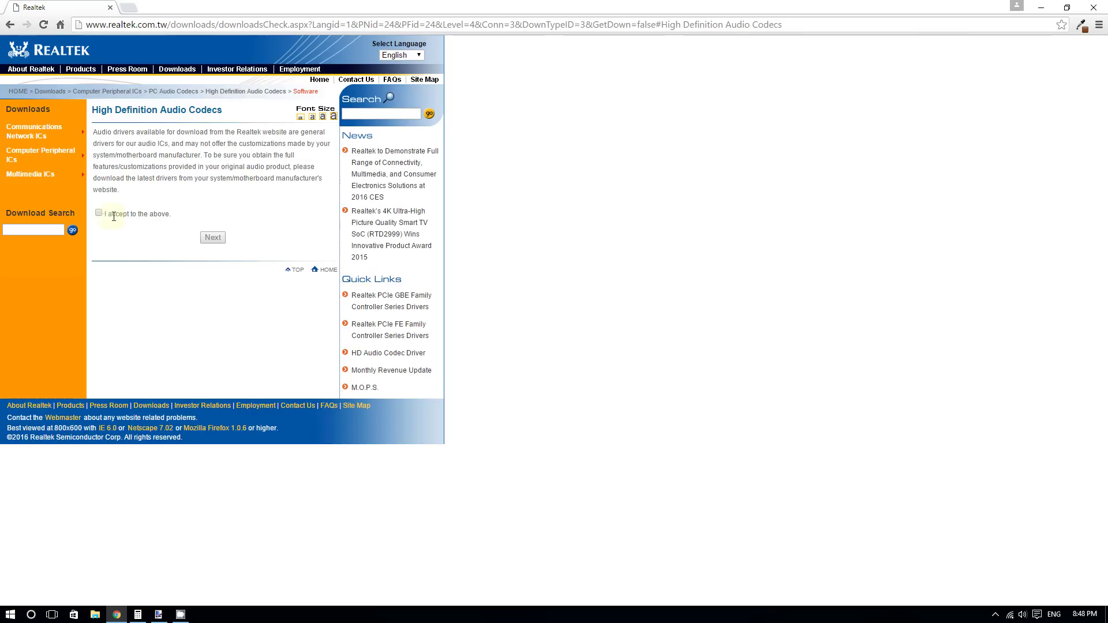
left_click(99, 213)
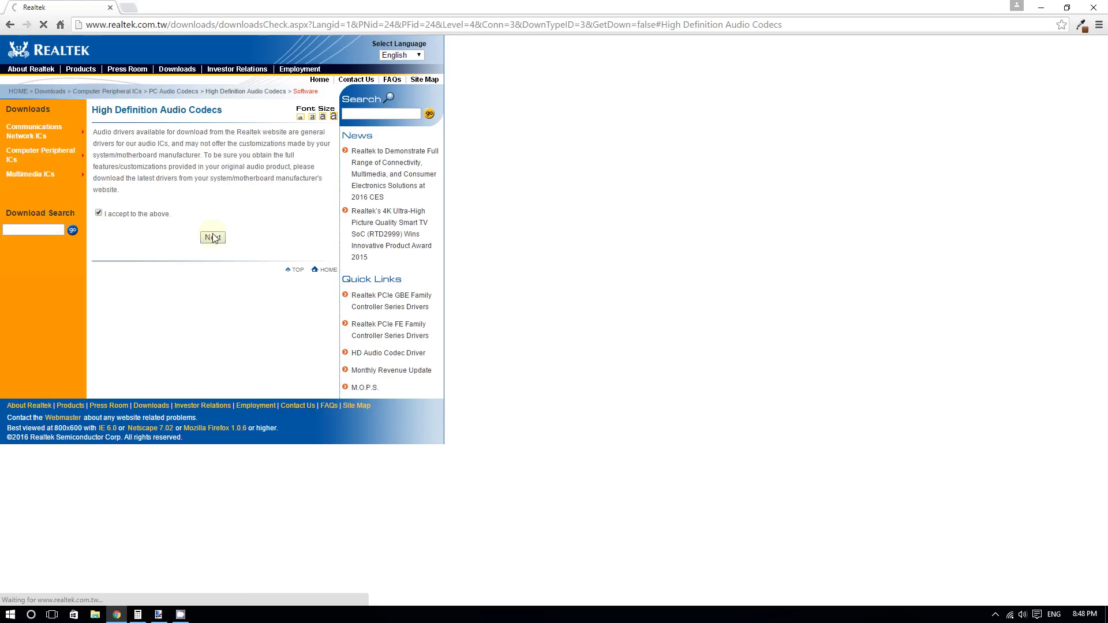
left_click(212, 237)
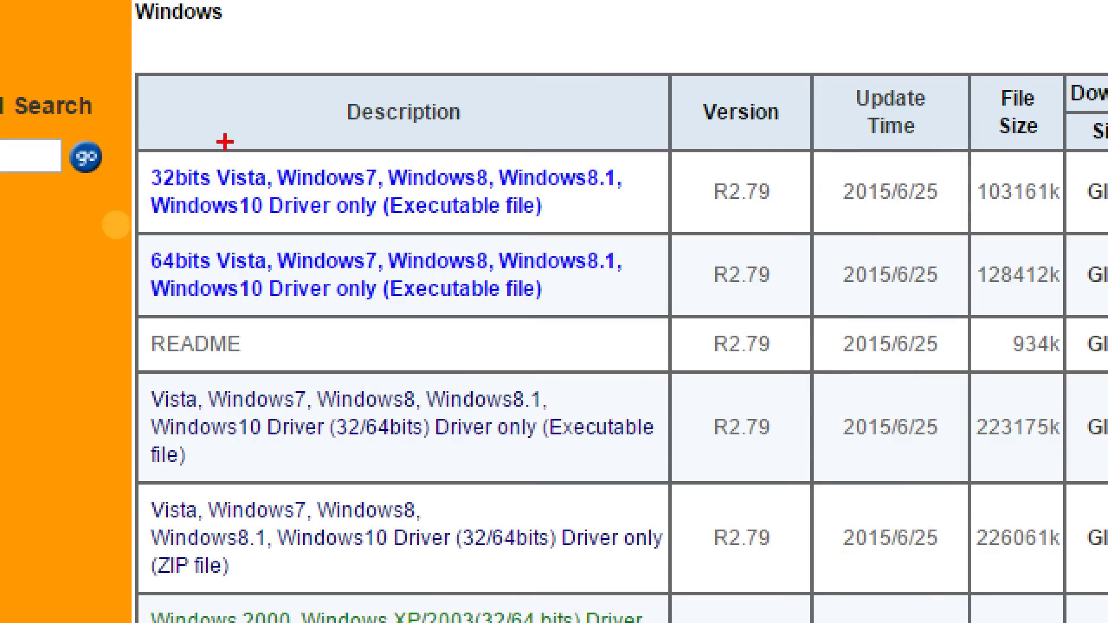
mouse_move(147, 169)
left_mouse_down()
mouse_move(119, 214)
mouse_move(147, 287)
mouse_move(272, 329)
mouse_move(569, 317)
mouse_move(622, 143)
left_mouse_up()
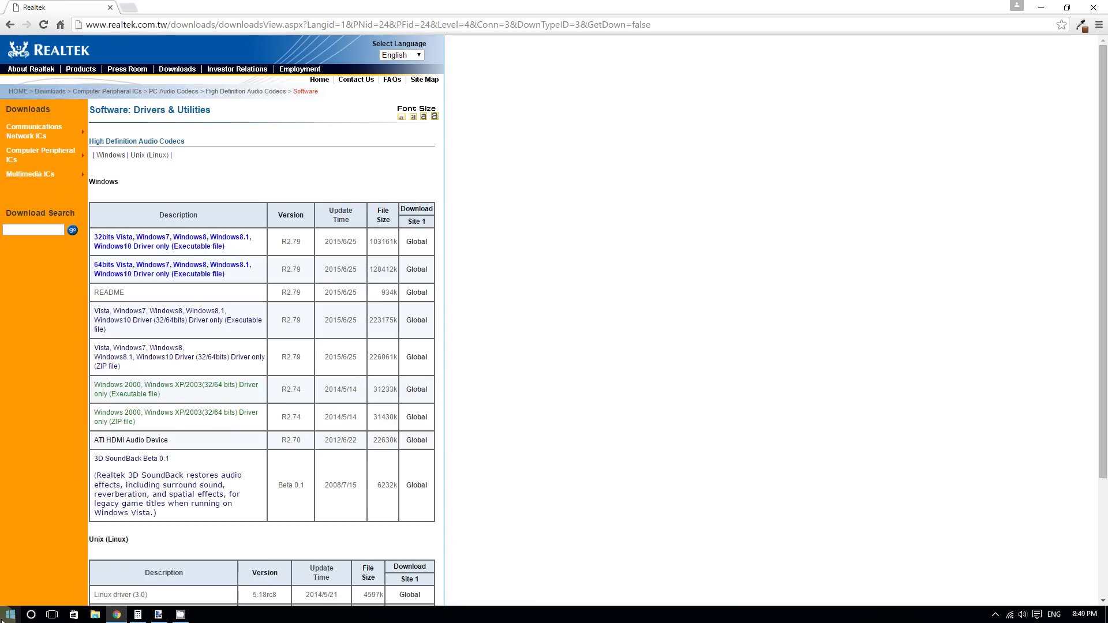
- Check in the Windows System information whether the operating system is 32-bit or 64-bit, and close the window
right_click(10, 614)
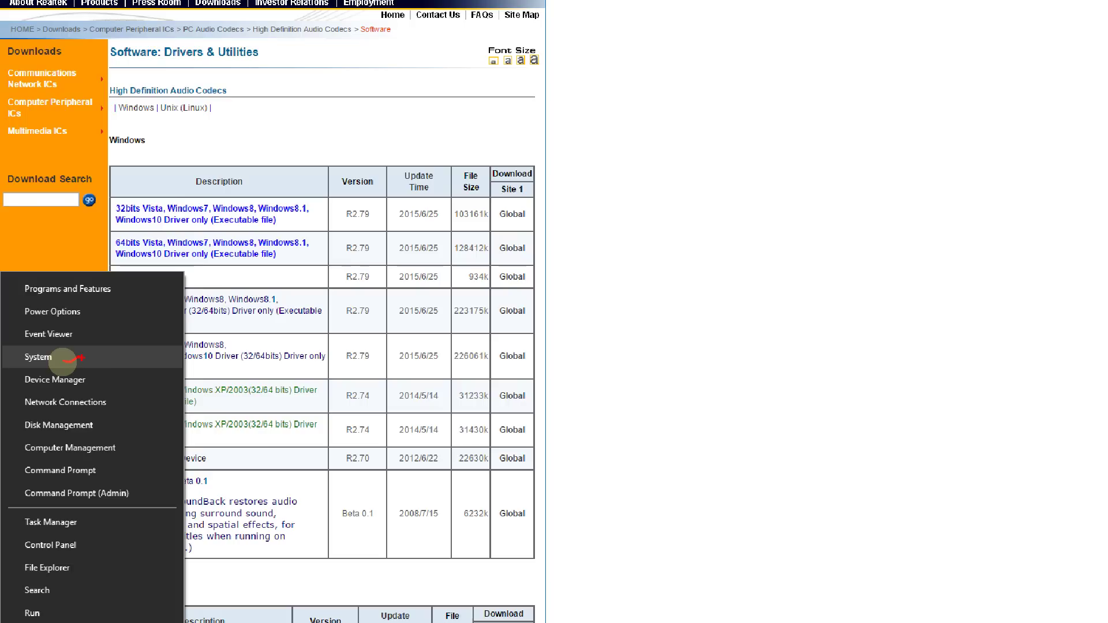
left_click(55, 361)
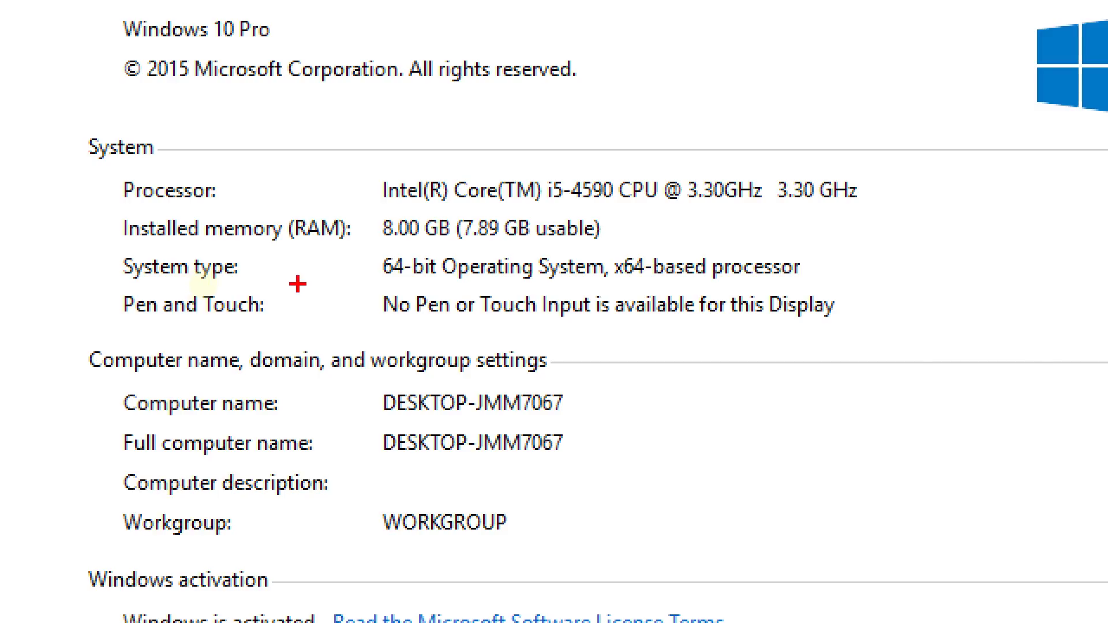
left_click_drag(352, 291, 461, 283)
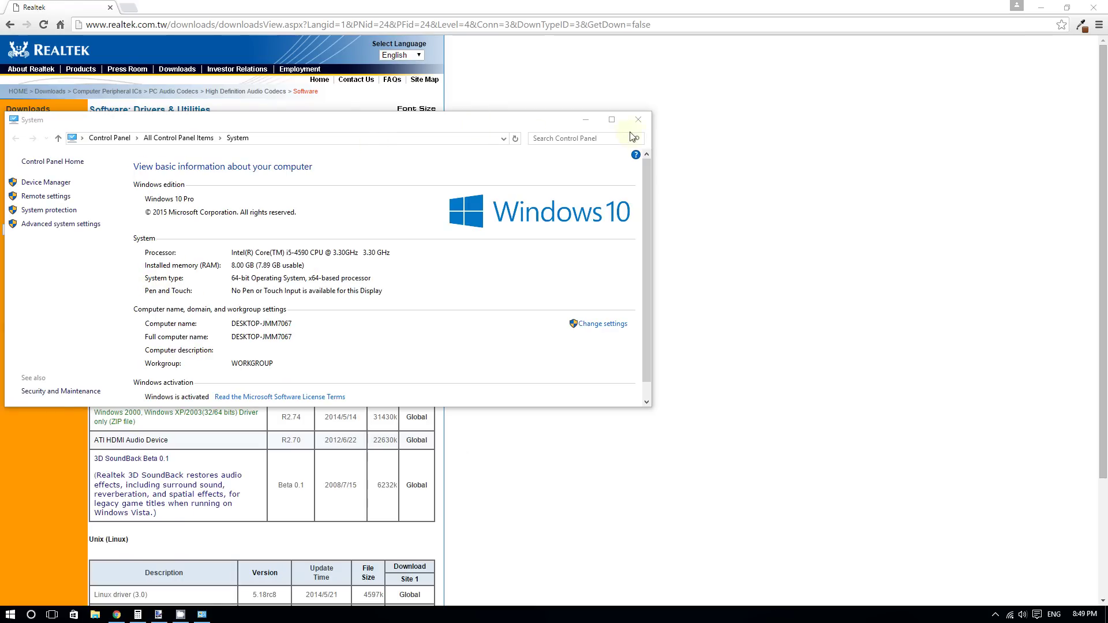
left_click(639, 119)
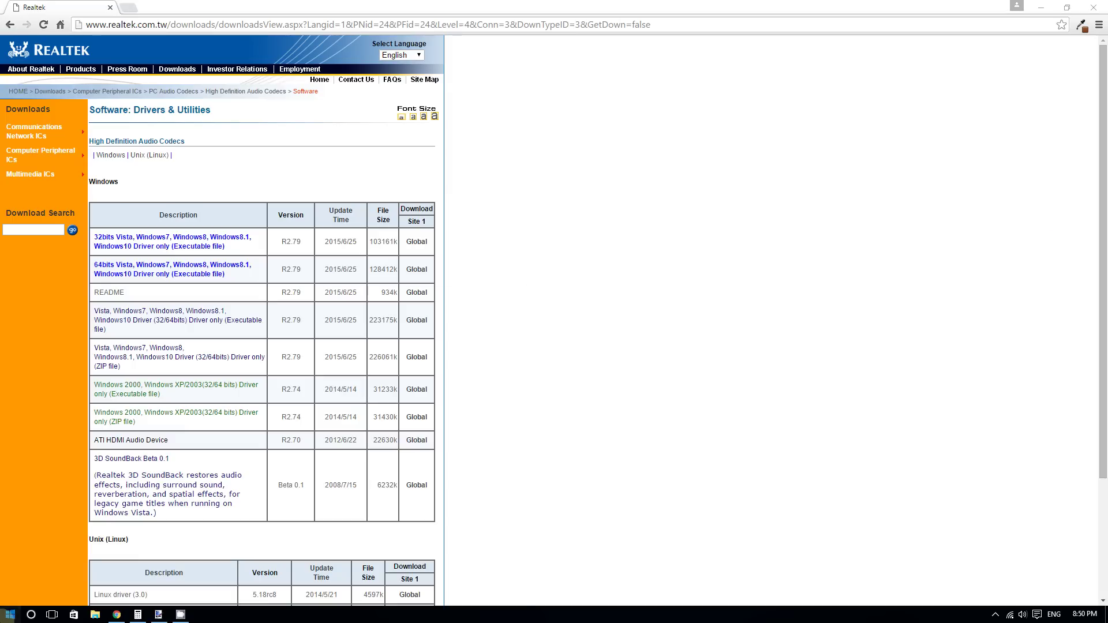
- Open File Explorer at the Desktop folder and look through it for the downloaded Realtek driver installer
key("super")
right_click(10, 615)
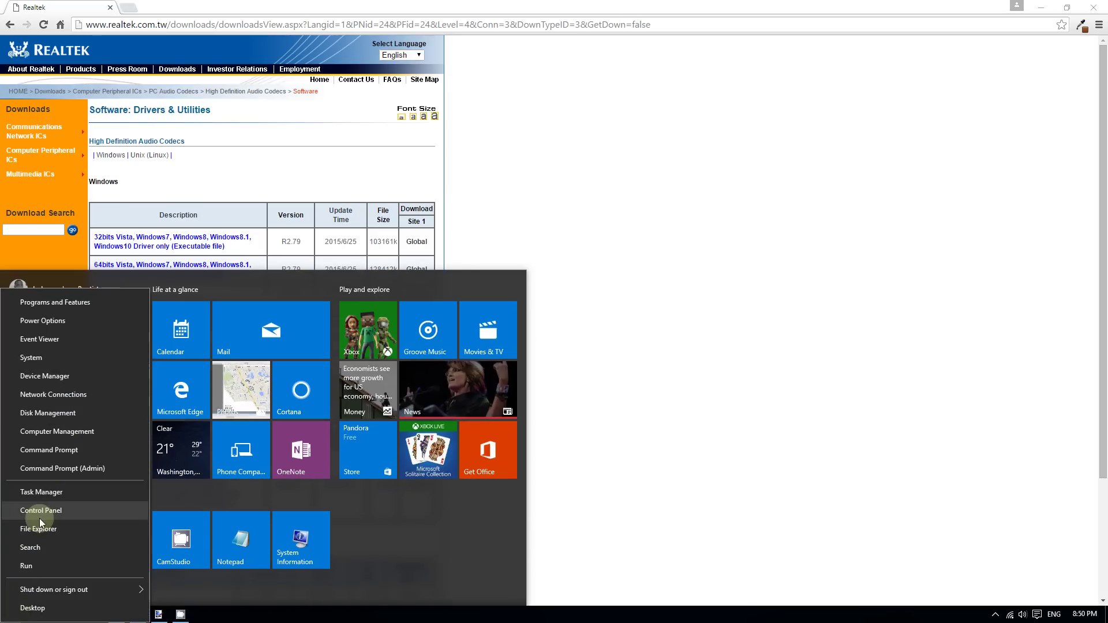
left_click(39, 529)
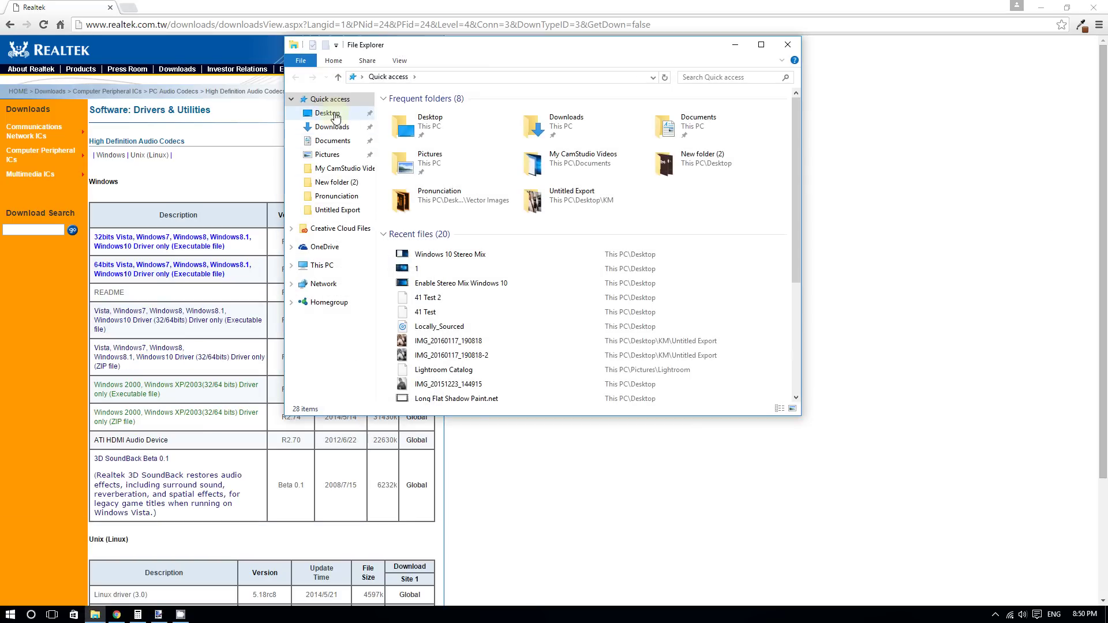
left_click(328, 113)
scroll(553, 222, "up", 5)
scroll(553, 222, "down", 5)
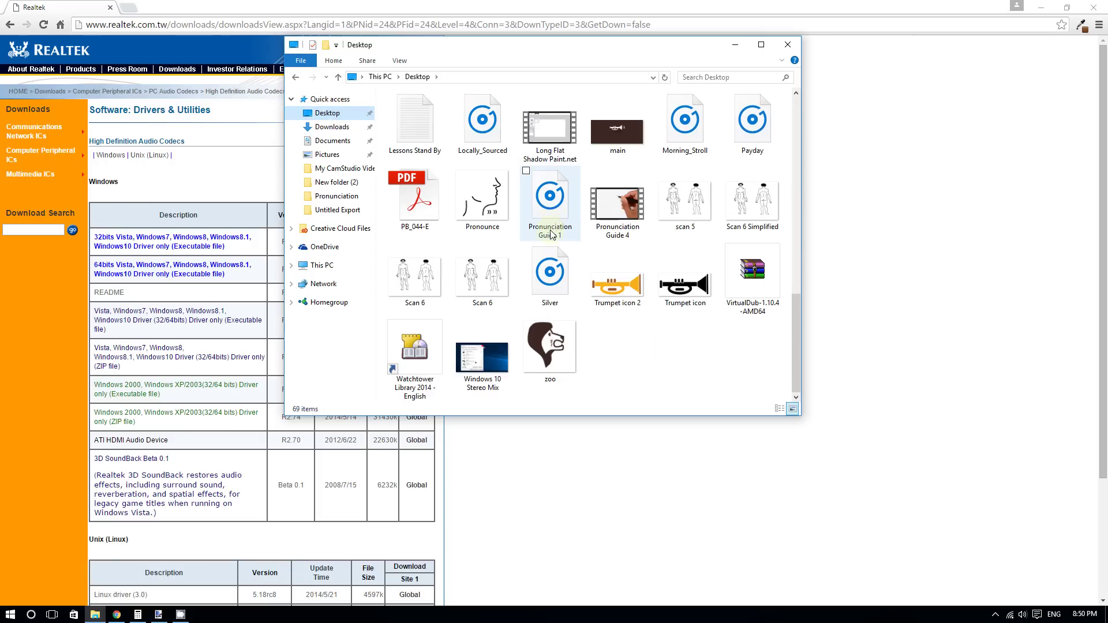
scroll(551, 231, "up", 8)
scroll(550, 236, "down", 8)
scroll(553, 235, "up", 5)
scroll(552, 231, "down", 5)
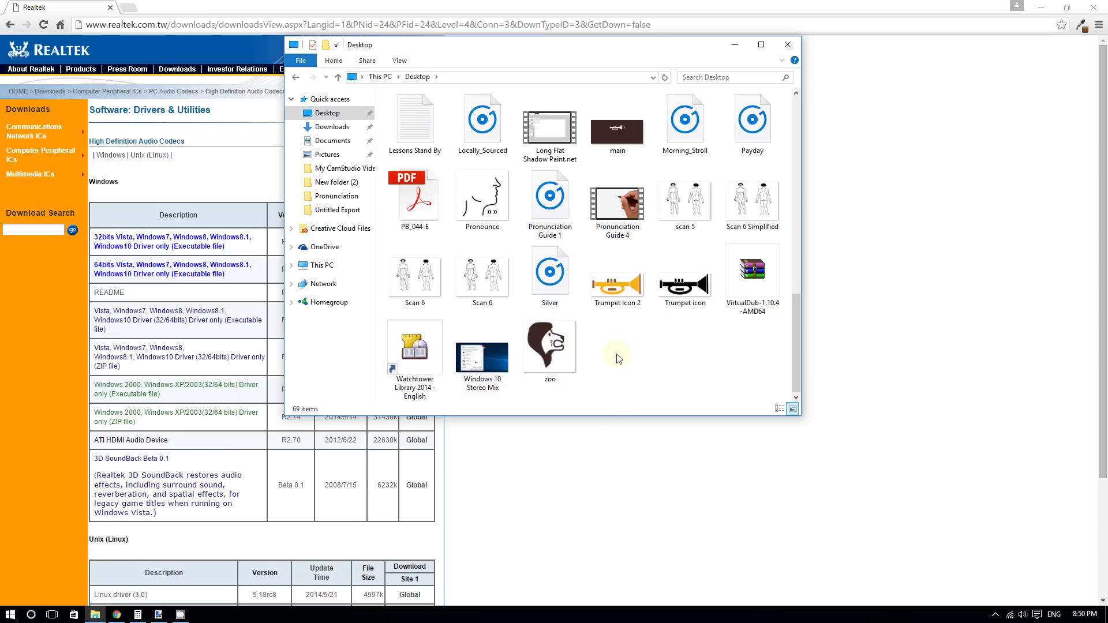
- Sort the files in the Desktop folder by date
right_click(497, 355)
mouse_move(575, 375)
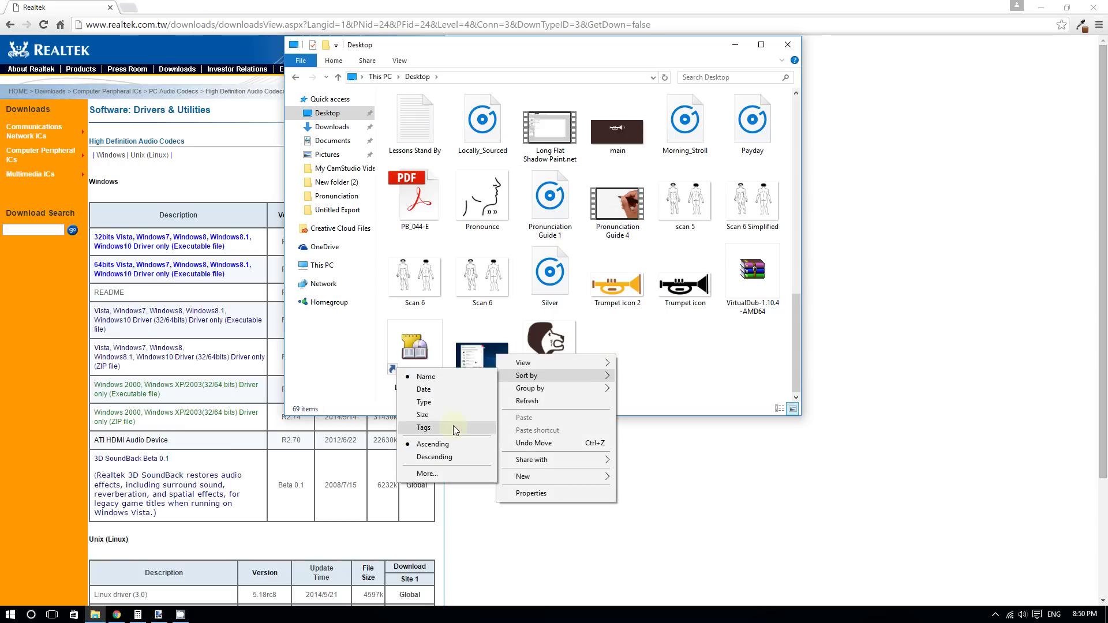
left_click(448, 393)
- Run the 0006-64bit_Win7_Win8_Win81_Win10_R279 installer from the Desktop folder, and cancel the installation while it extracts files
scroll(676, 252, "down", 1)
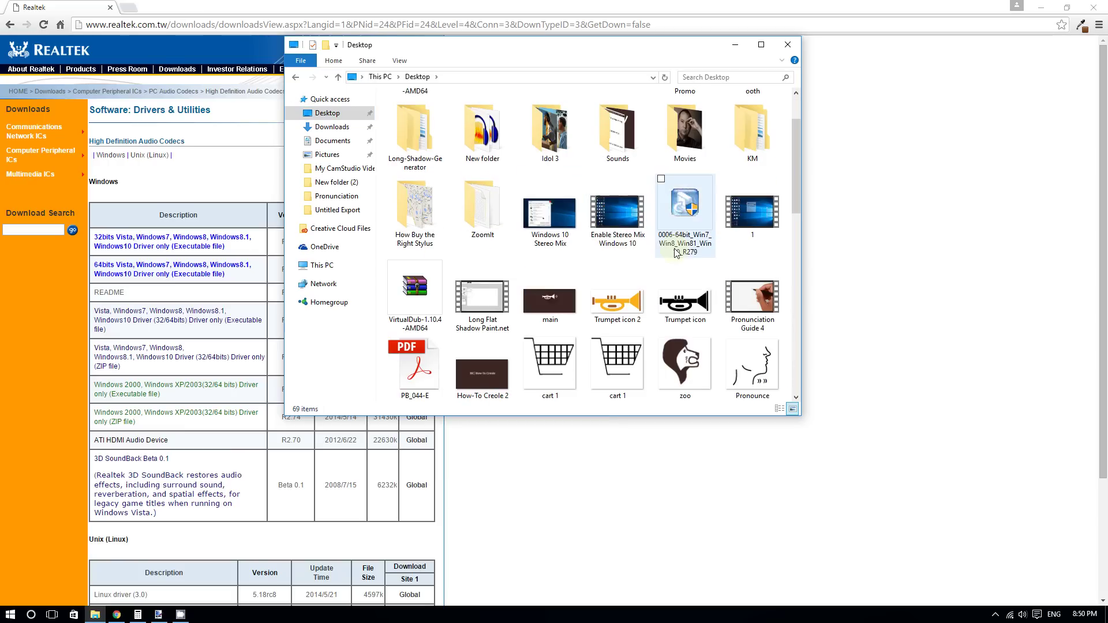
left_click(682, 208)
double_click(683, 206)
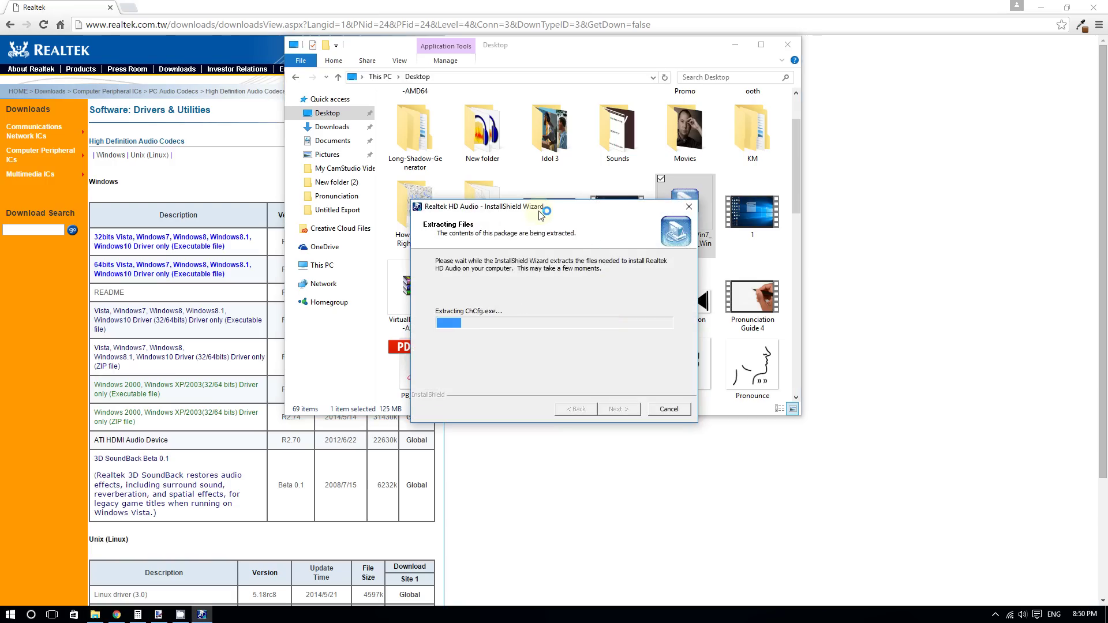
left_click_drag(411, 109, 363, 109)
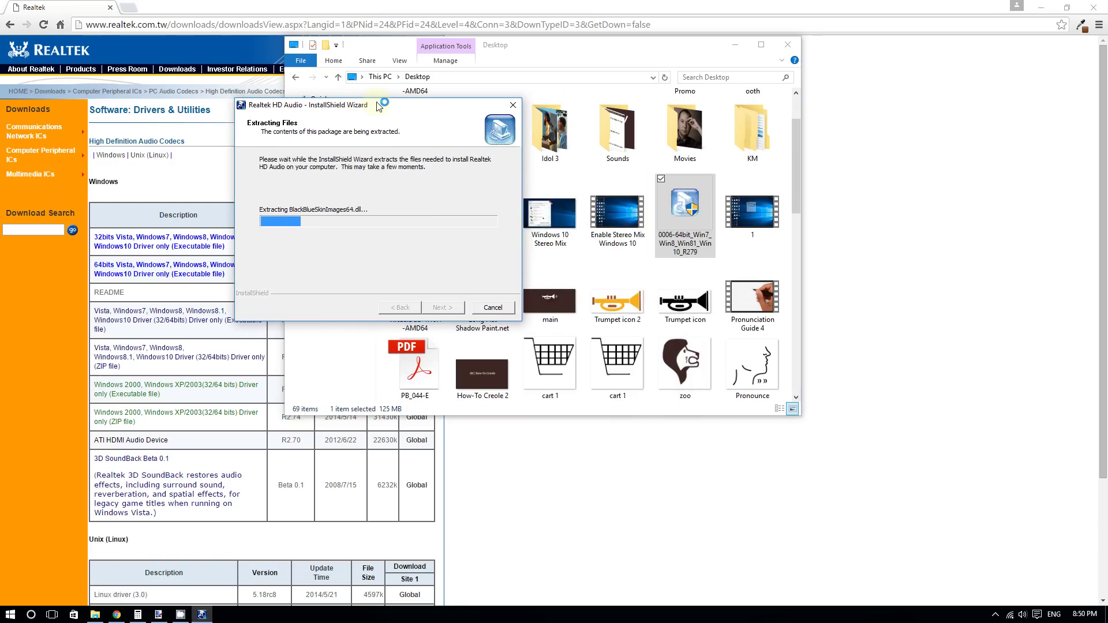
left_click(491, 307)
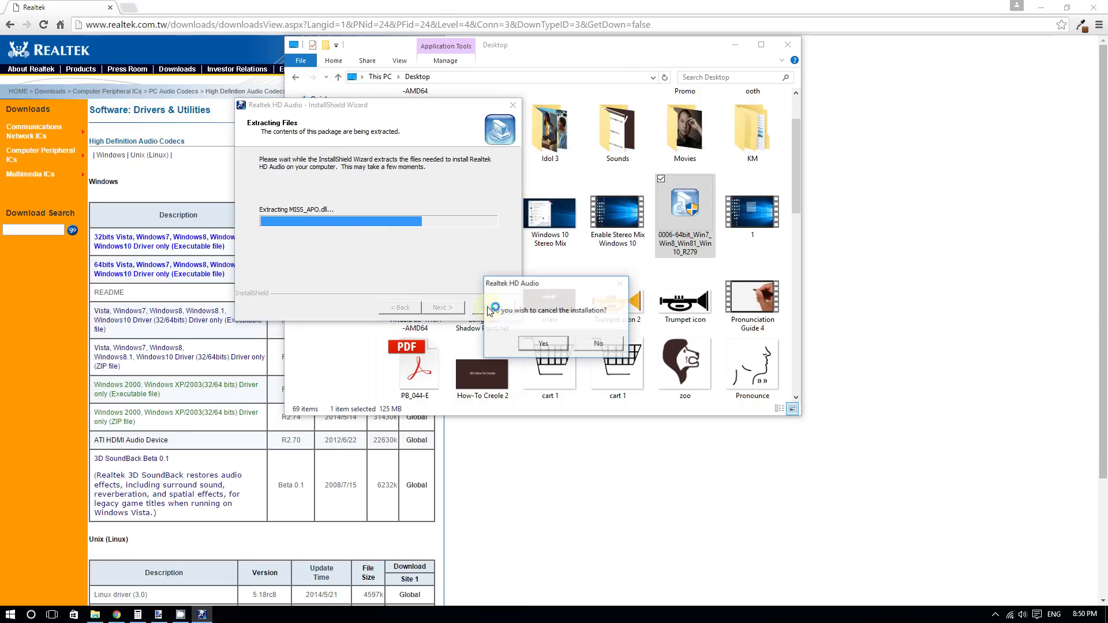
left_click(546, 345)
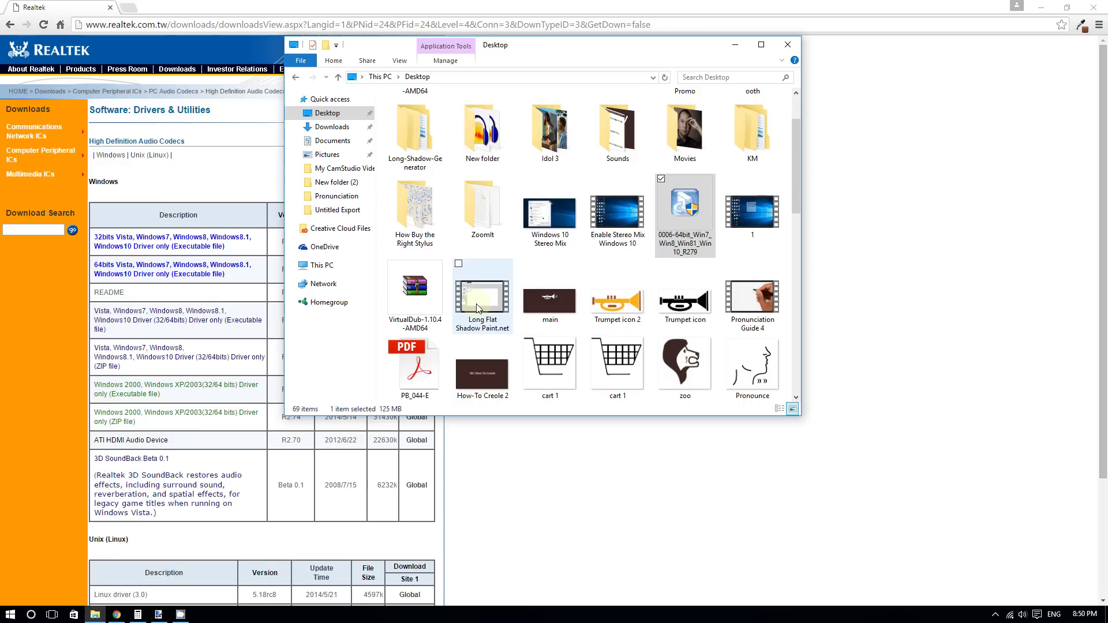
- Close File Explorer and minimize the browser, and open the Windows list of recording devices
left_click(789, 46)
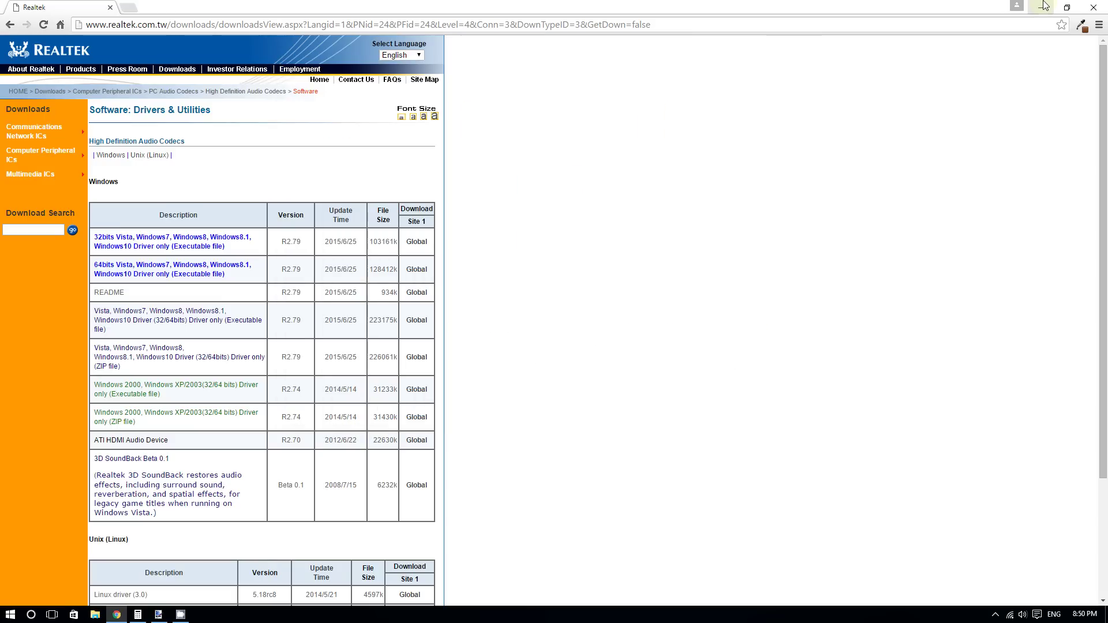
left_click(1040, 8)
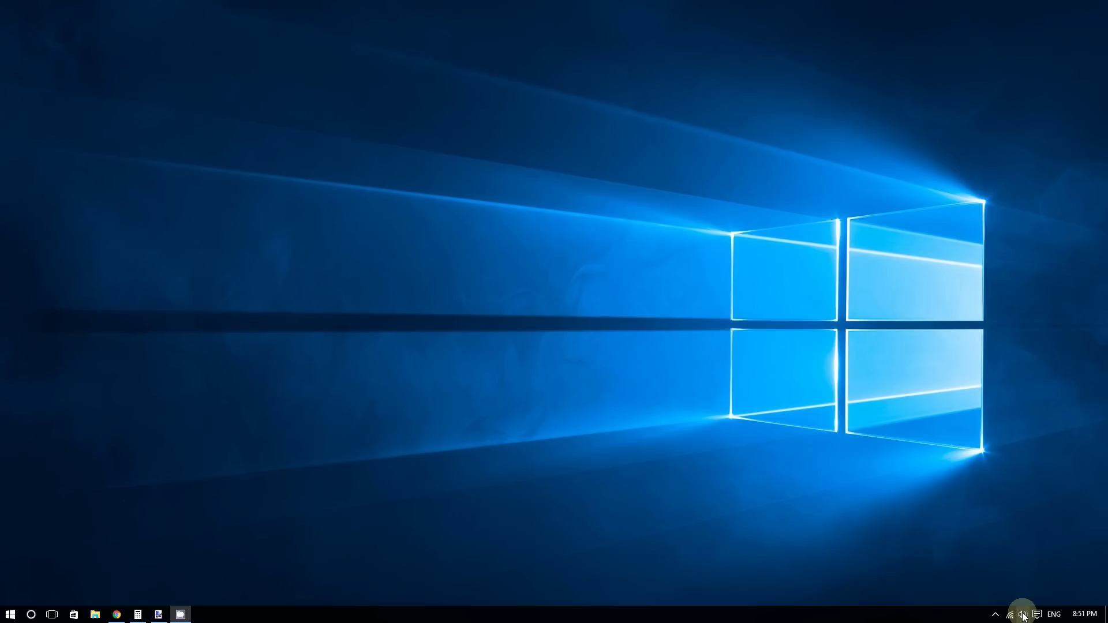
right_click(1023, 615)
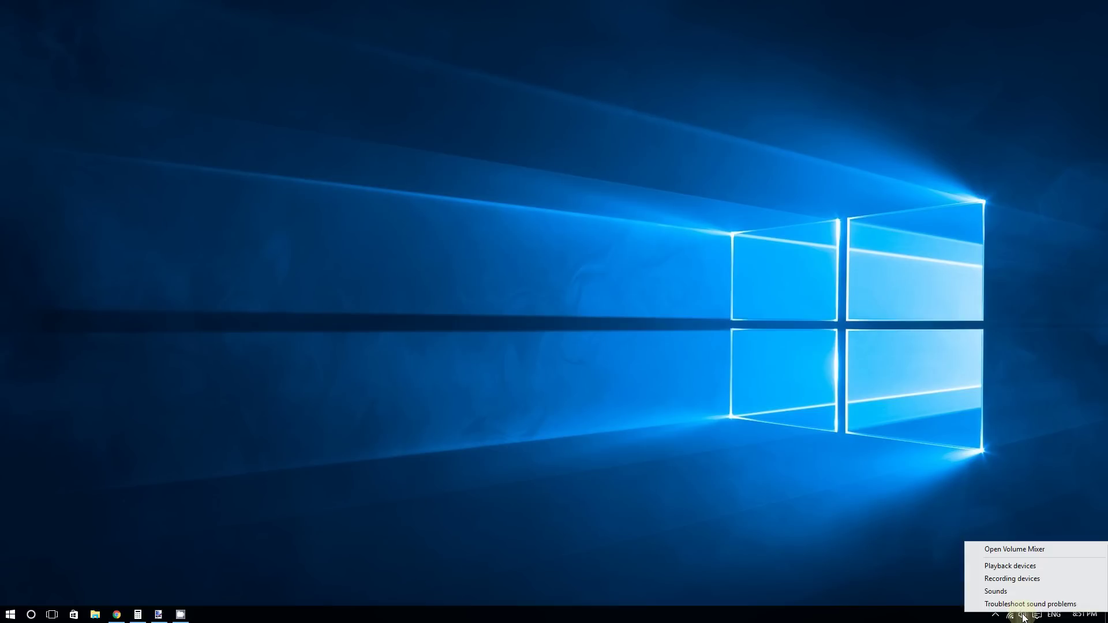
left_click(1037, 580)
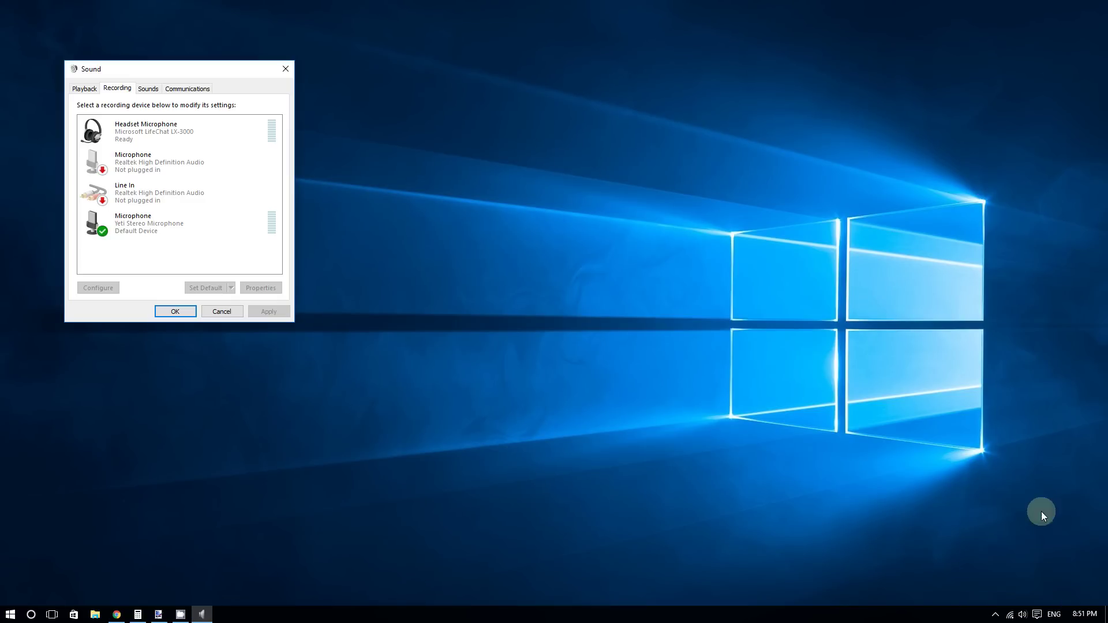
left_click_drag(154, 70, 289, 40)
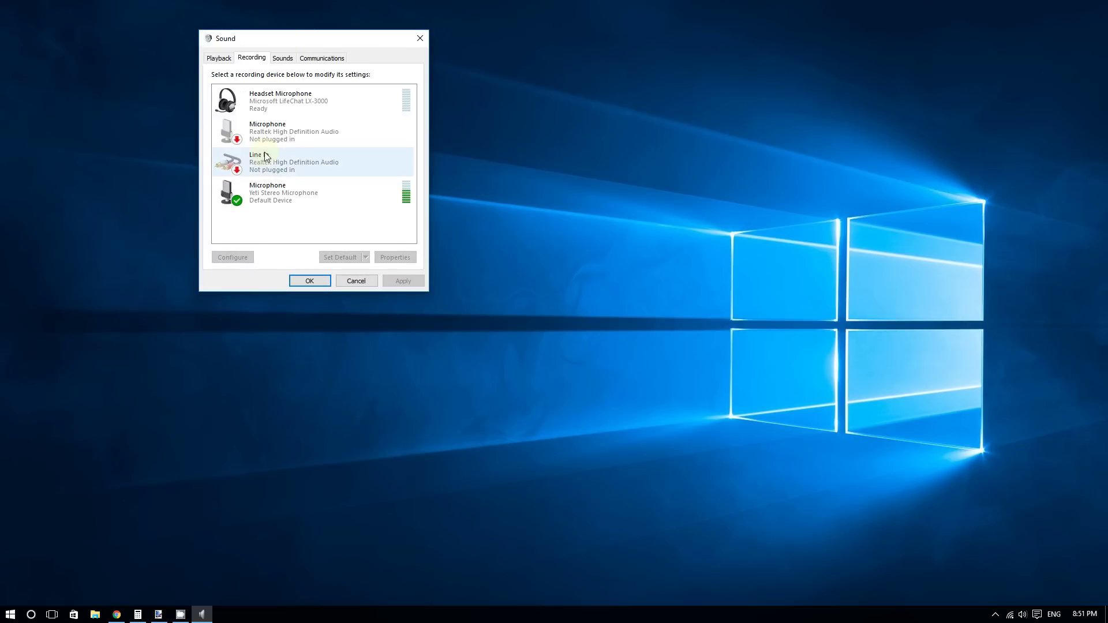
- Show disabled devices in the recording list and enable the Realtek Stereo Mix device
right_click(258, 217)
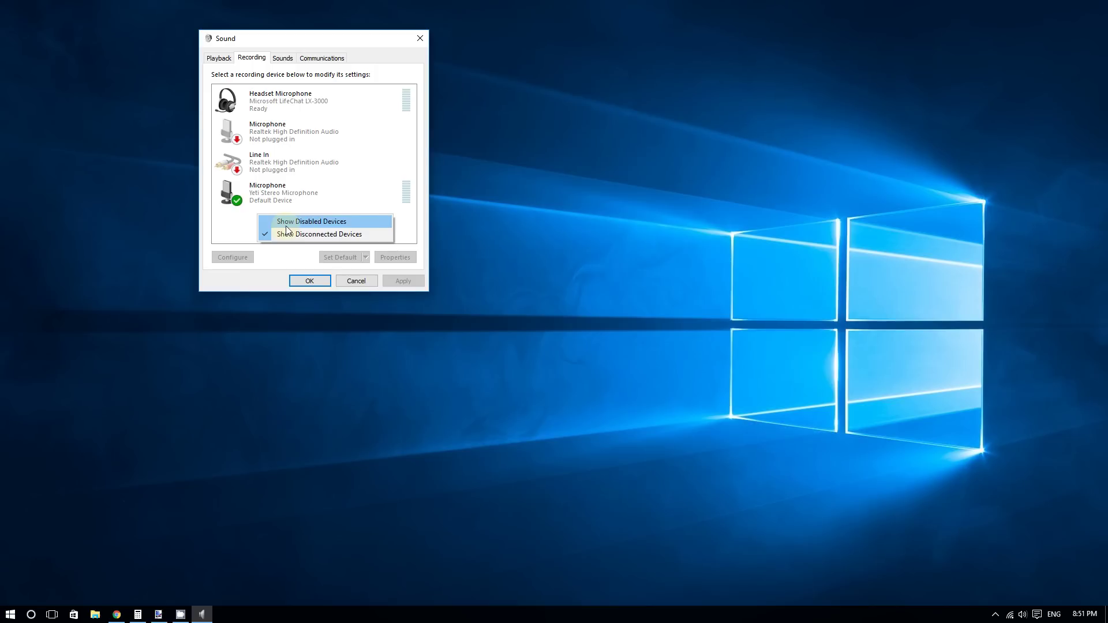
left_click(285, 227)
right_click(271, 200)
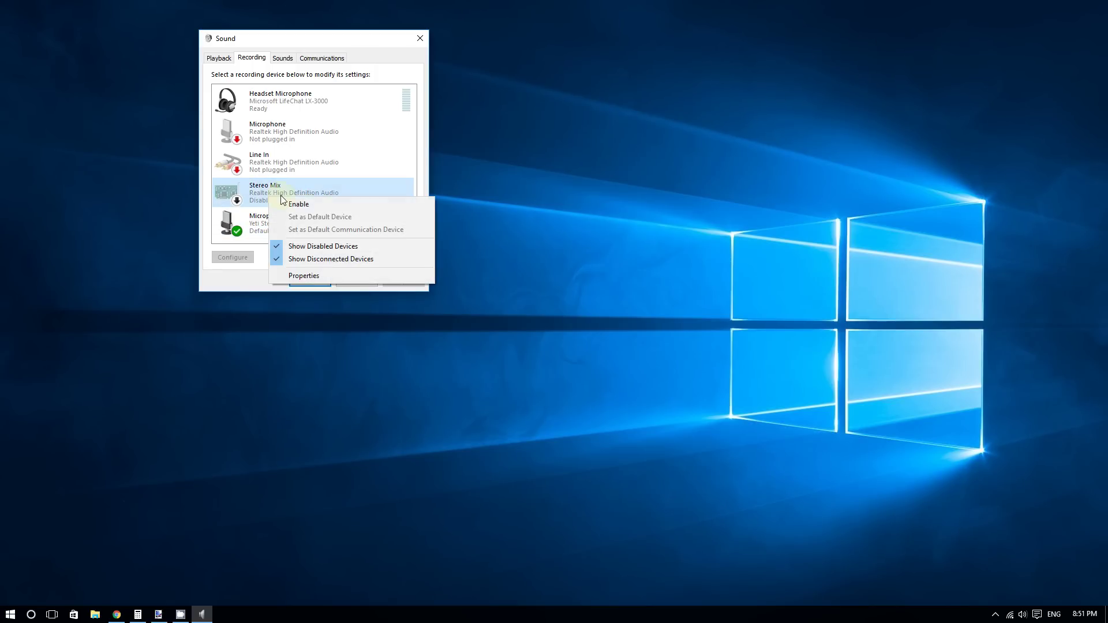
left_click(301, 205)
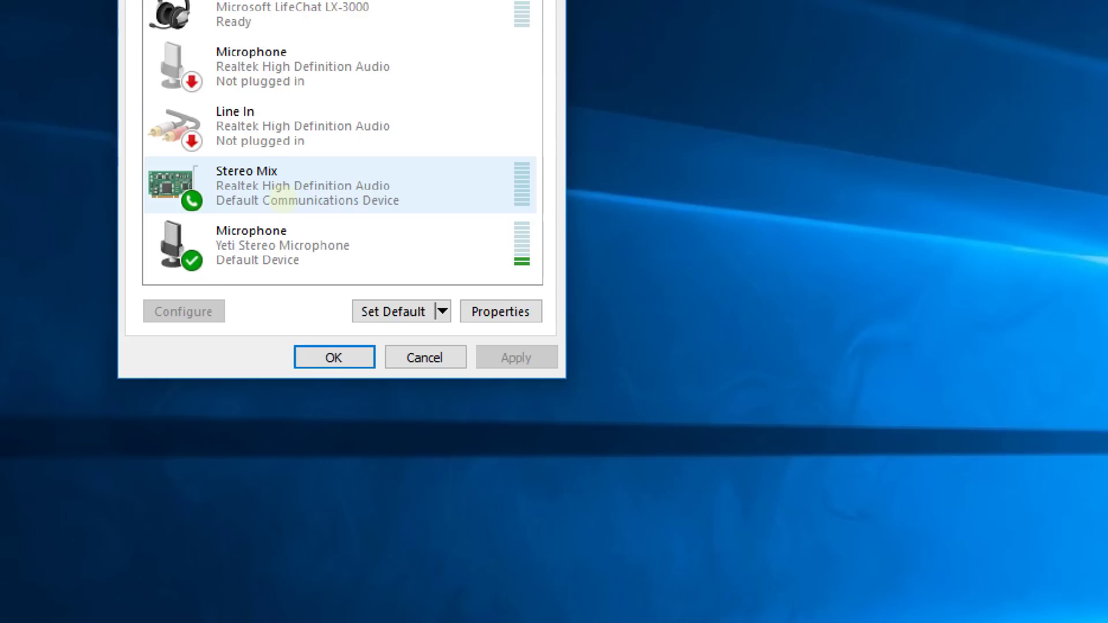